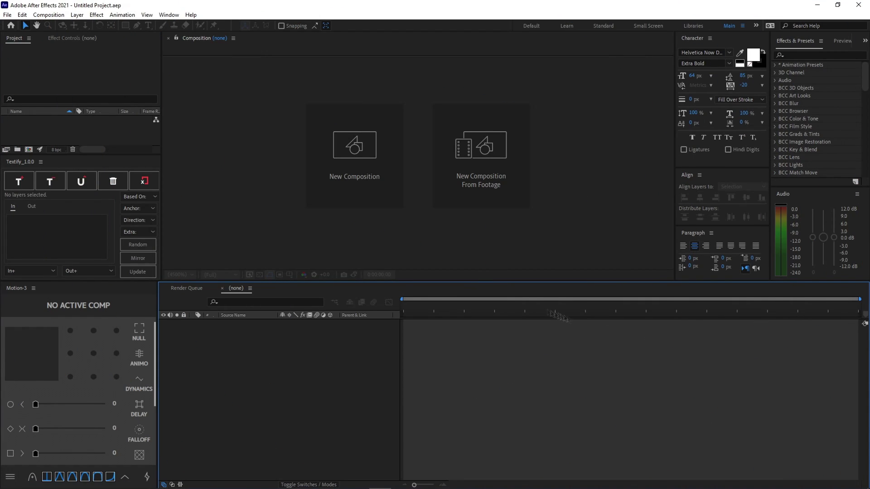
# Step: Create a new 1920 x 1080 composition at 60 frames per second with a duration of 10 seconds
pyautogui.click(371, 181)
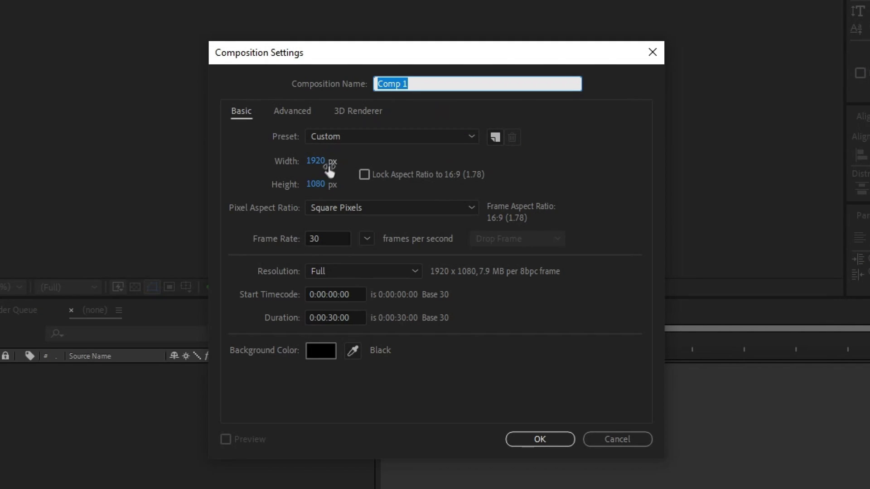
pyautogui.click(329, 232)
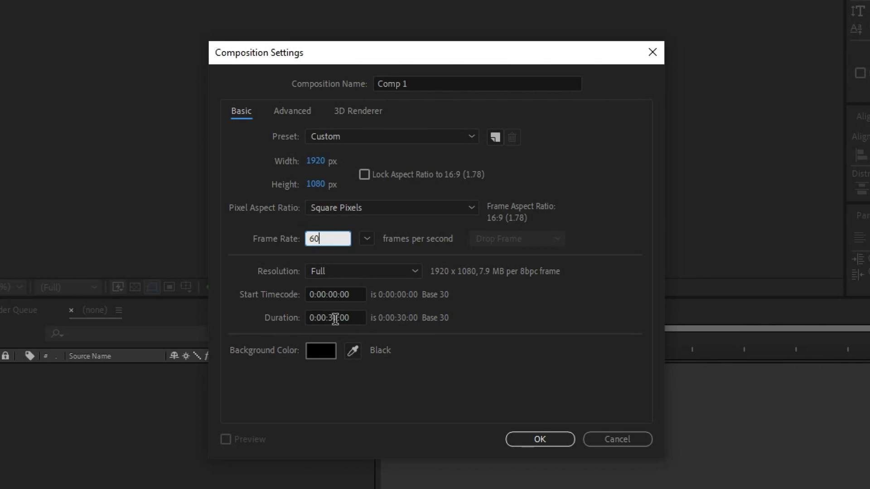
pyautogui.click(335, 319)
pyautogui.press('BackSpace')
pyautogui.write('1')
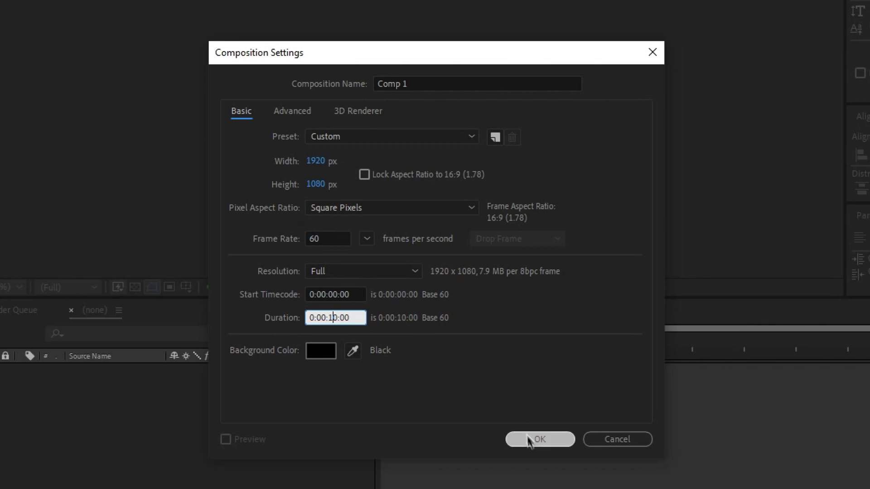
pyautogui.click(529, 440)
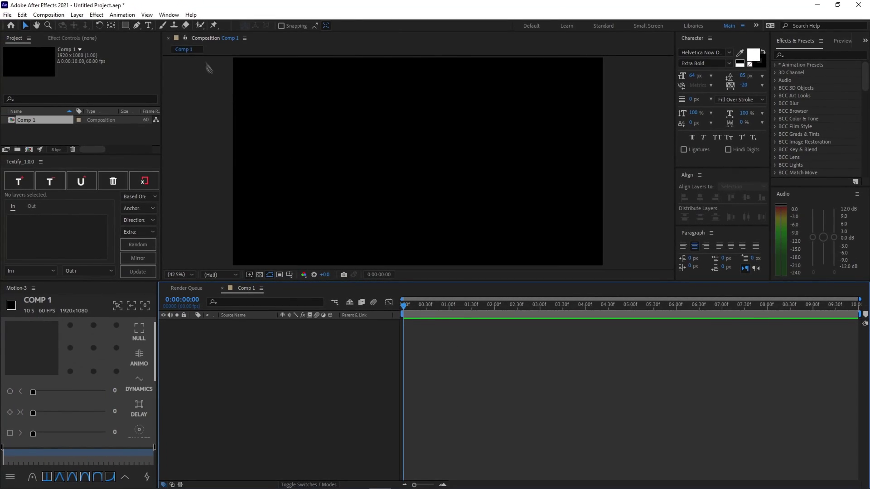
# Step: Create a second composition named Logo BG with a width and height of 400 px
pyautogui.click(169, 15)
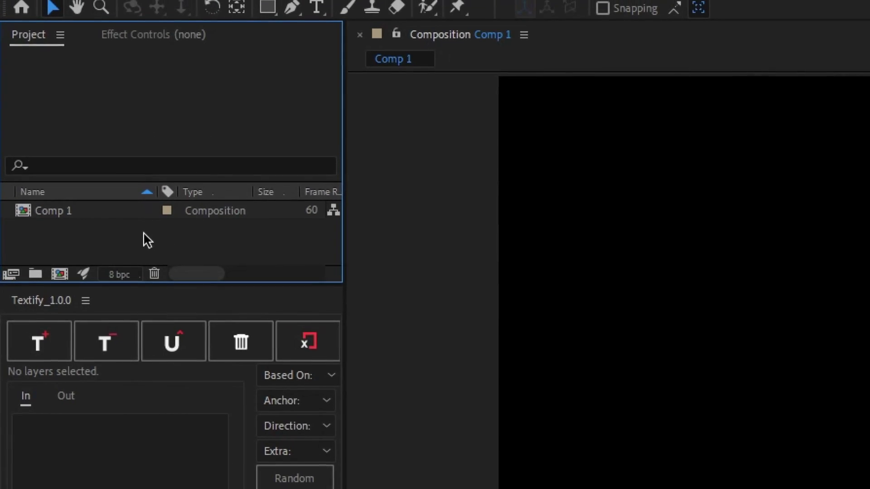
pyautogui.rightClick(143, 240)
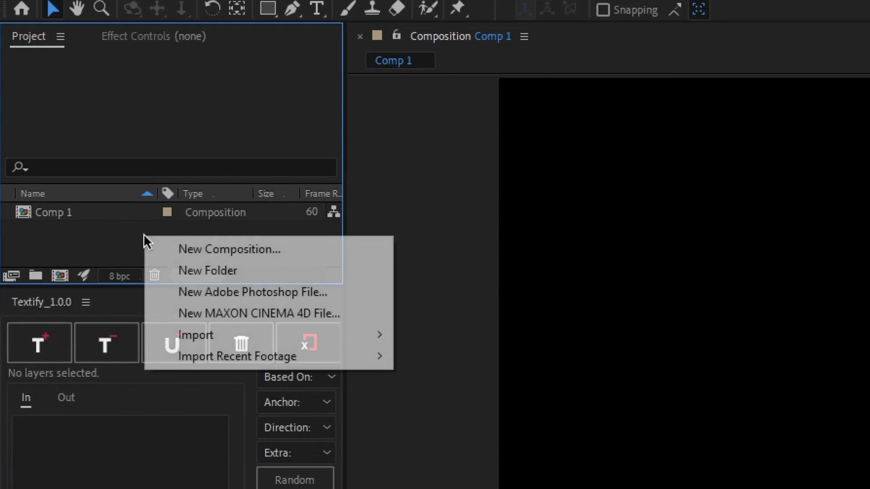
pyautogui.click(181, 248)
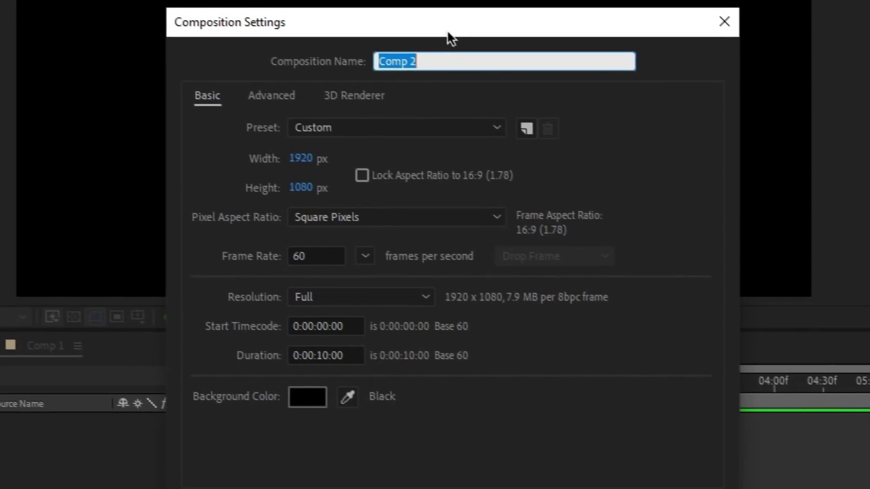
pyautogui.write('Logo BG')
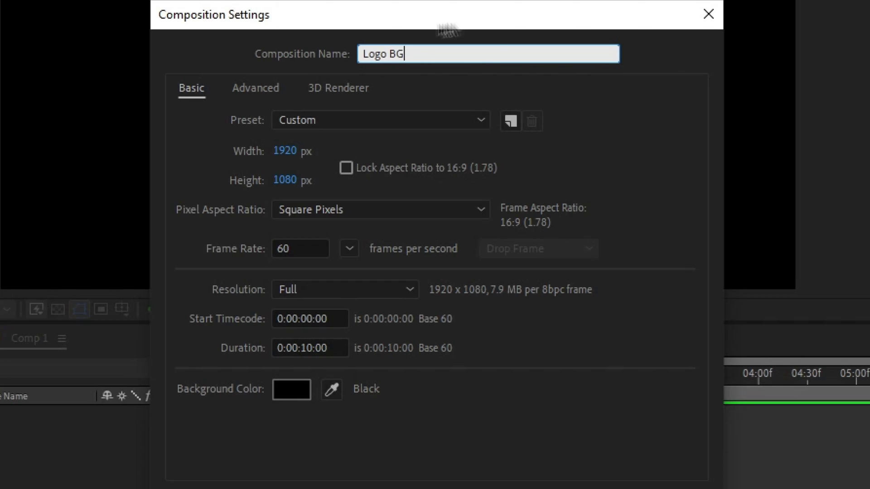
pyautogui.click(285, 151)
pyautogui.write('400')
pyautogui.press('Tab')
pyautogui.write('400')
pyautogui.click(524, 381)
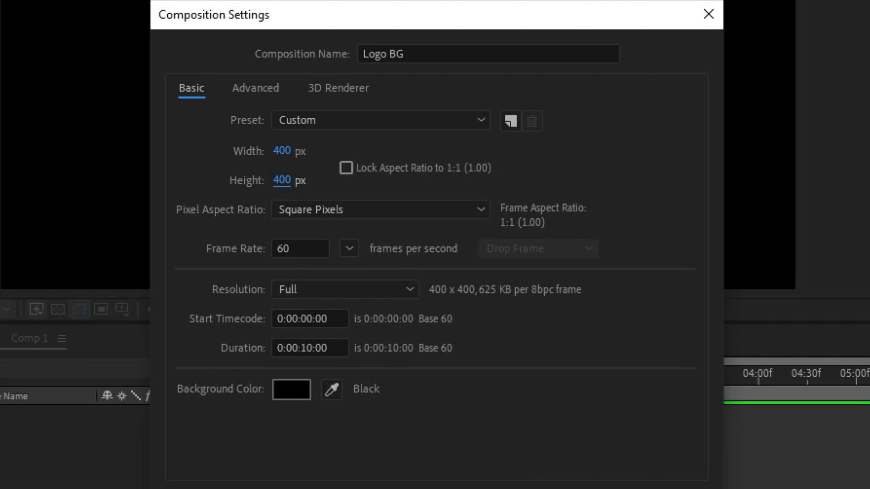
pyautogui.press('Return')
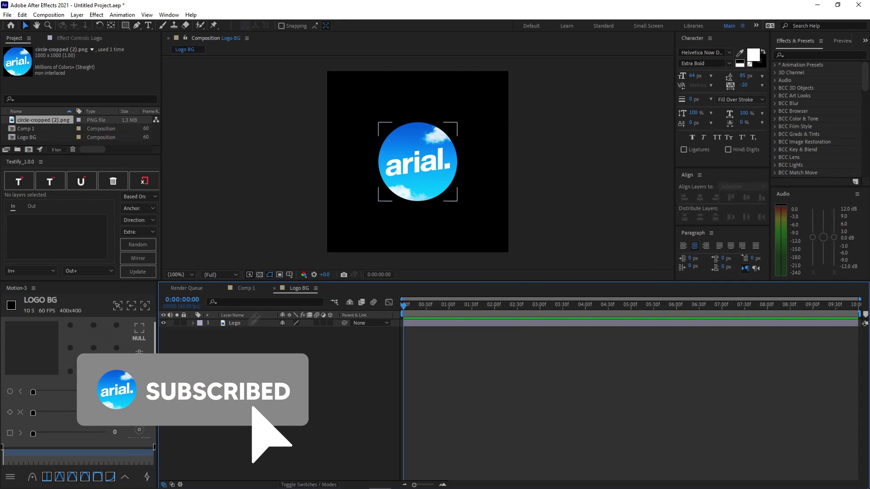
# Step: Enlarge the Logo layer in the Logo BG composition to a scale of about 21.8%
pyautogui.click(449, 165)
pyautogui.moveTo(469, 165)
pyautogui.mouseDown()
pyautogui.moveTo(485, 169)
pyautogui.moveTo(472, 161)
pyautogui.mouseUp()
pyautogui.click(247, 326)
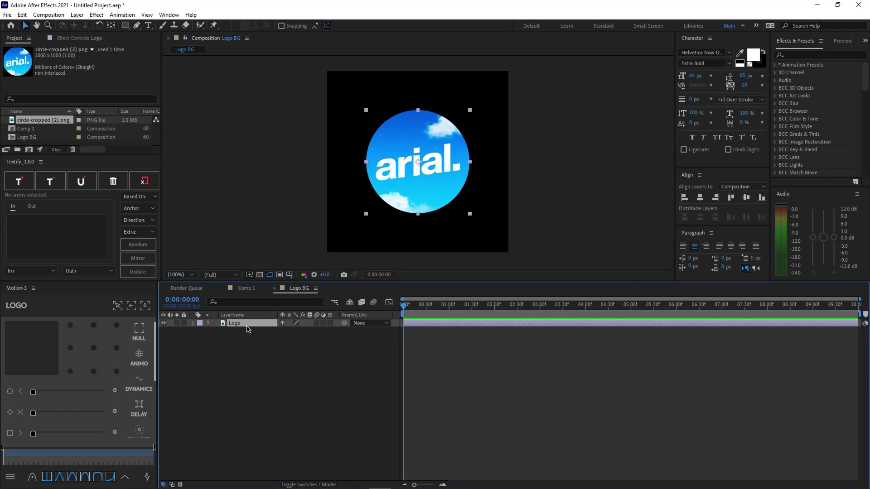
pyautogui.moveTo(298, 334)
pyautogui.mouseDown()
pyautogui.moveTo(305, 333)
pyautogui.moveTo(297, 334)
pyautogui.mouseUp()
pyautogui.click(439, 370)
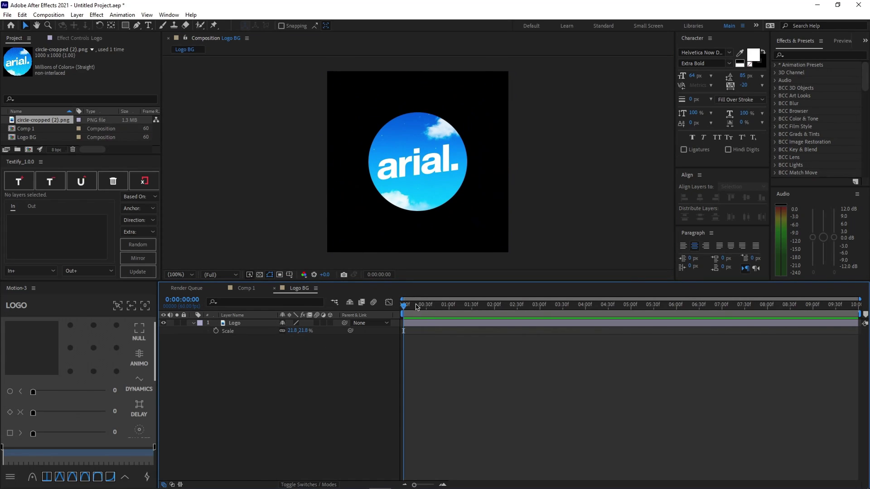
# Step: Rename the Comp 1 composition as Main
pyautogui.click(247, 289)
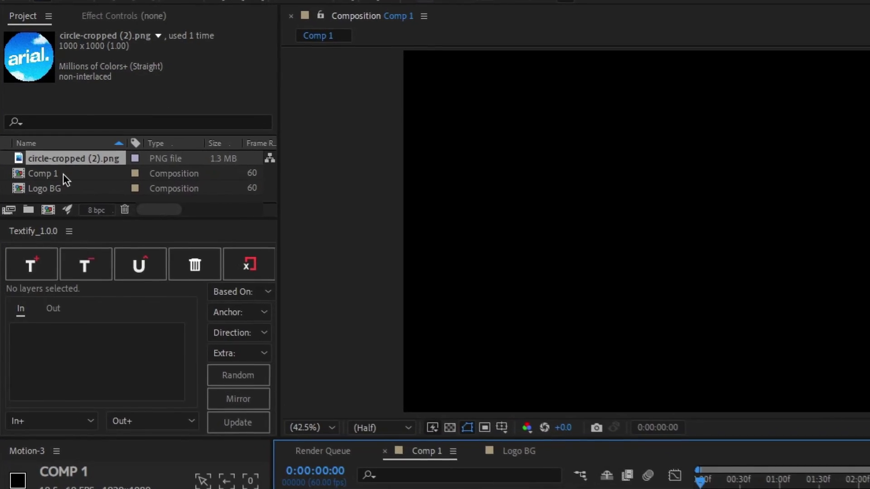
pyautogui.rightClick(36, 129)
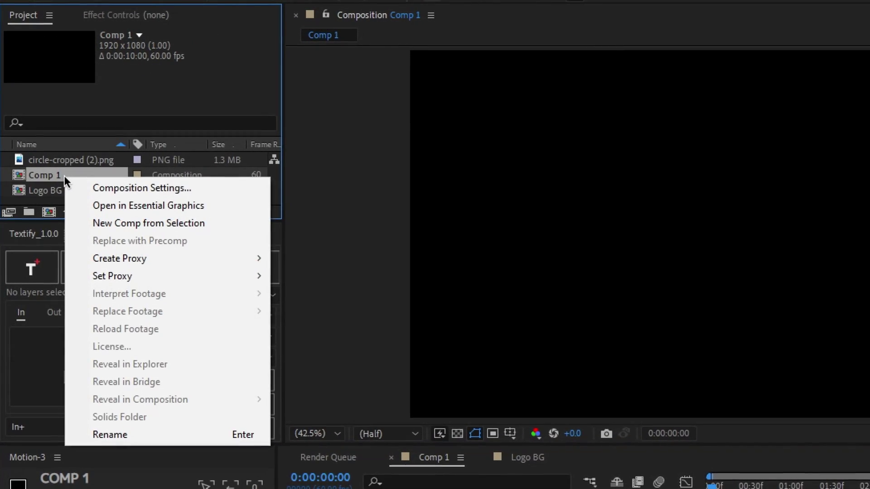
pyautogui.click(141, 188)
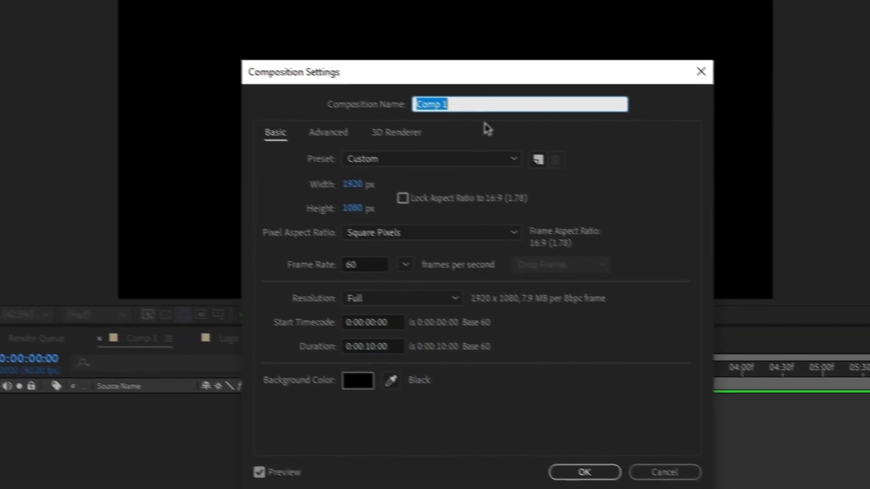
pyautogui.write('Main')
pyautogui.click(544, 455)
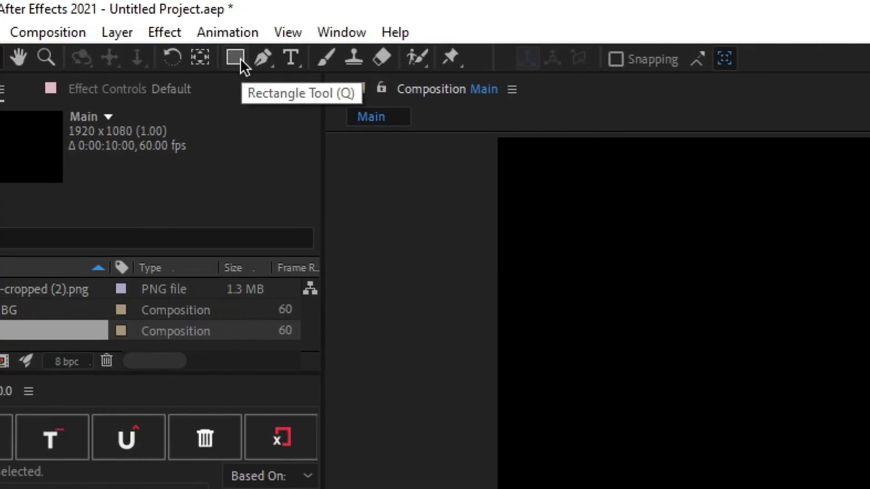
# Step: Draw a large circle near the middle of the Main composition with the Ellipse Tool
pyautogui.click(125, 25)
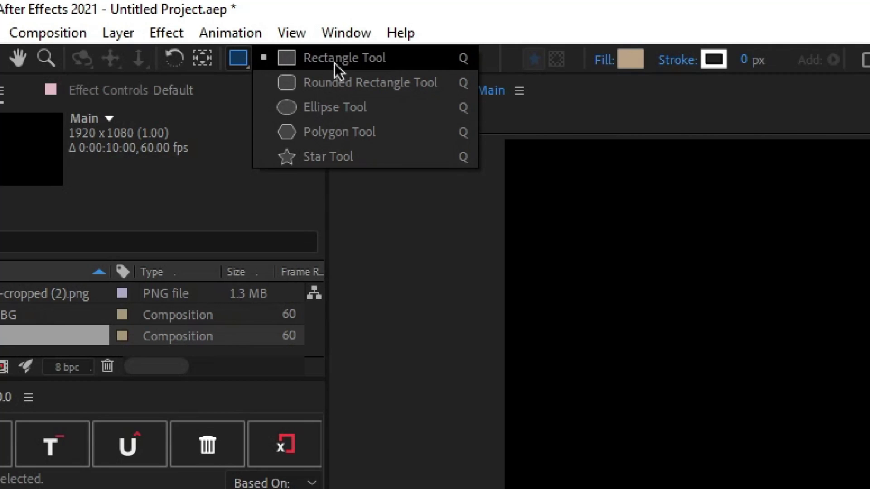
pyautogui.click(358, 107)
pyautogui.moveTo(745, 232); pyautogui.dragTo(760, 249)
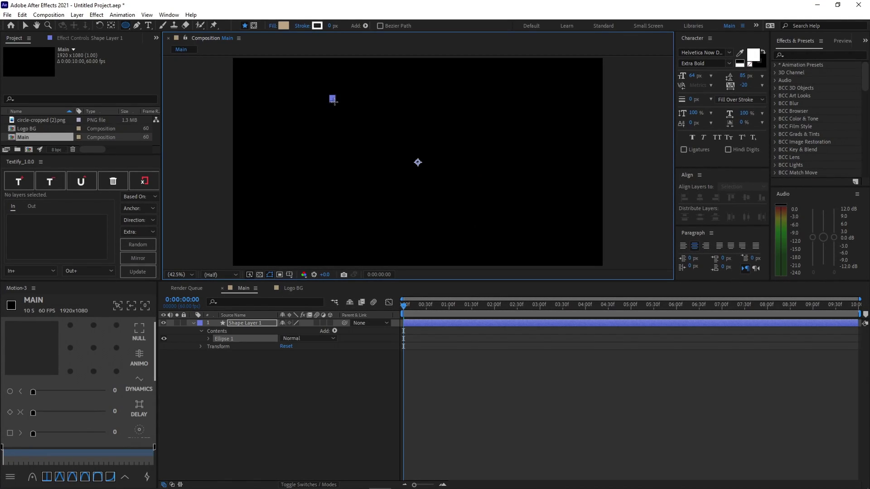
pyautogui.moveTo(334, 100); pyautogui.dragTo(477, 235)
# Step: Change the circle's fill colour to light blue
pyautogui.click(283, 25)
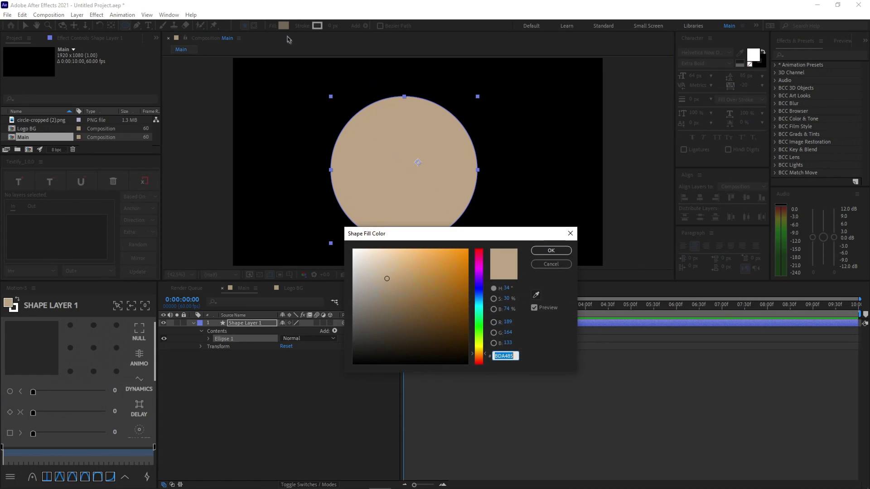
pyautogui.moveTo(478, 295)
pyautogui.mouseDown()
pyautogui.moveTo(478, 304)
pyautogui.moveTo(444, 249)
pyautogui.moveTo(416, 244)
pyautogui.mouseUp()
pyautogui.click(551, 251)
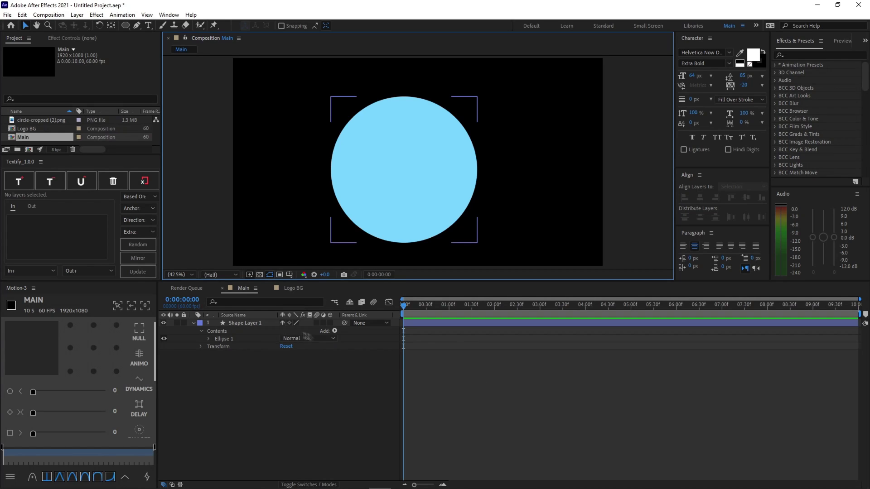
# Step: Move the circle layer's anchor point to the centre of the circle
pyautogui.click(247, 323)
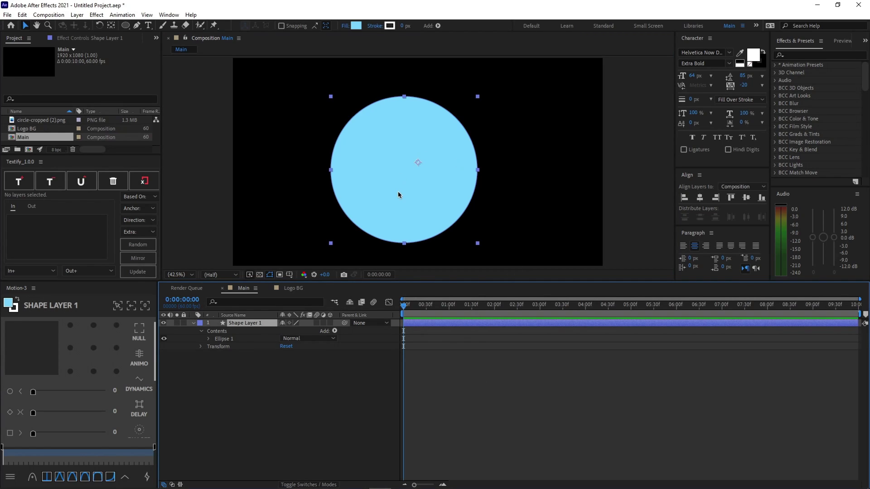
pyautogui.press('y')
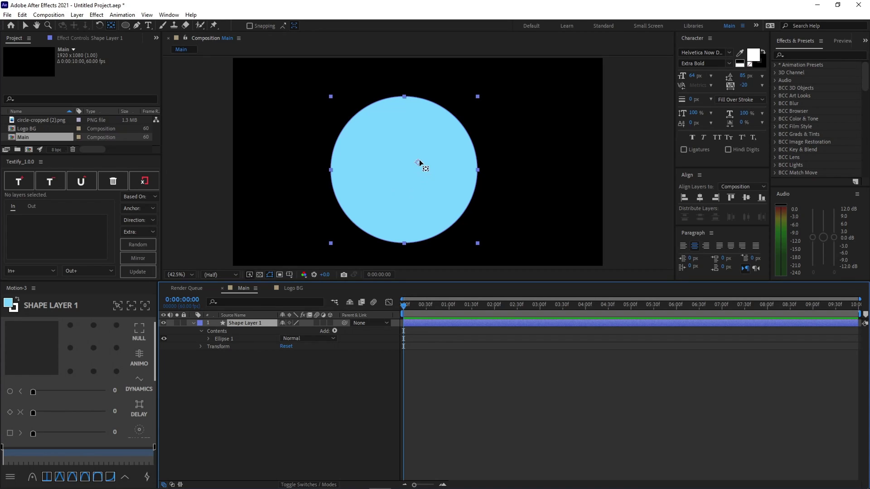
pyautogui.scroll(3, 418, 164)
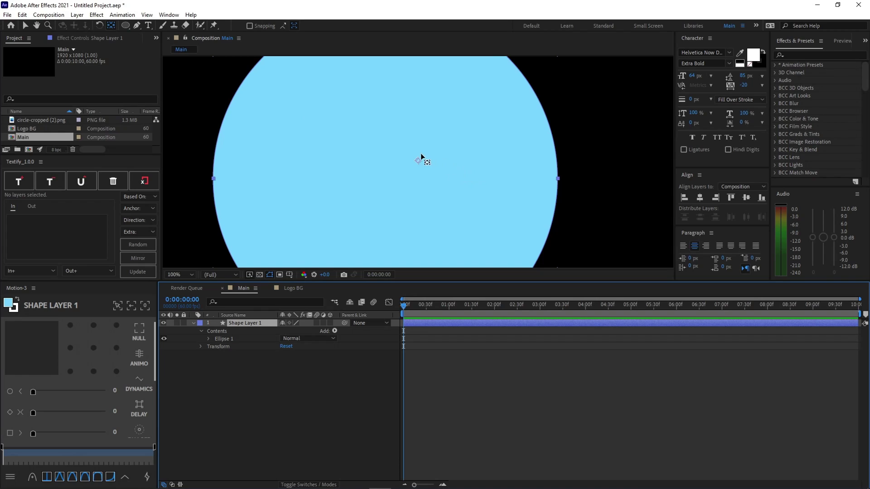
pyautogui.click(417, 161)
pyautogui.moveTo(417, 162); pyautogui.dragTo(385, 178)
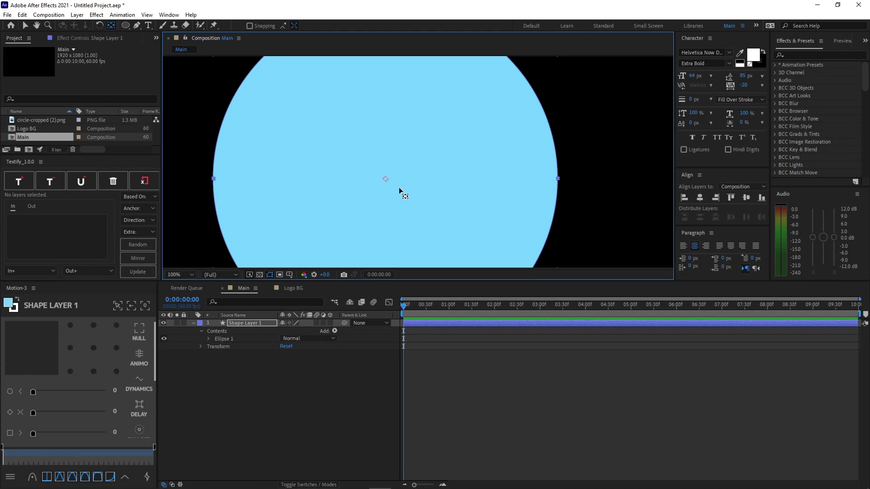
pyautogui.click(182, 275)
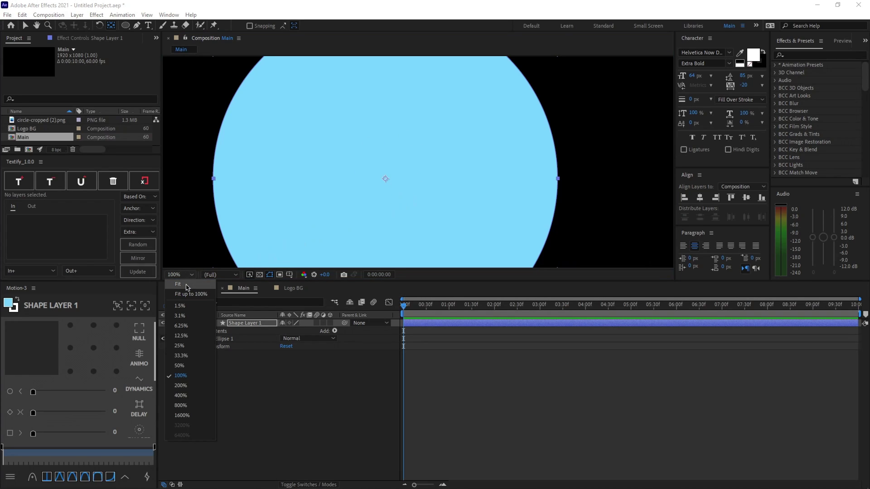
pyautogui.click(187, 288)
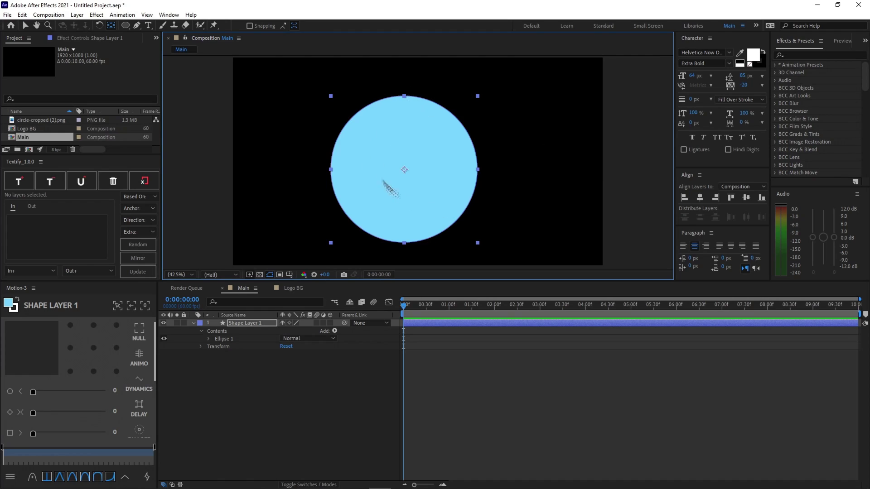
pyautogui.press('v')
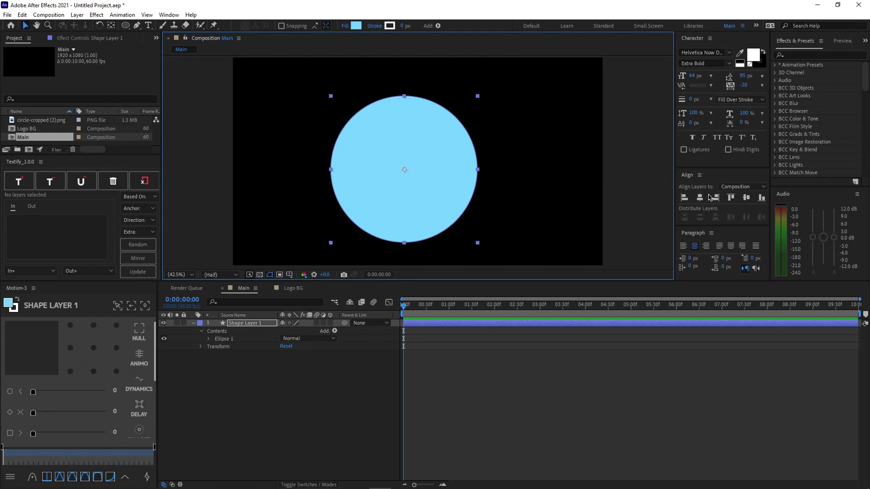
# Step: Align the circle layer horizontally and vertically to the centre of the composition
pyautogui.click(169, 17)
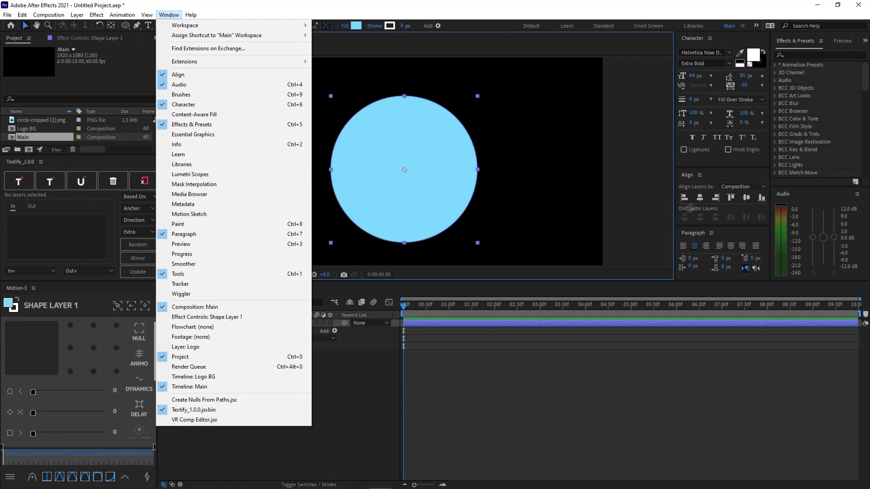
pyautogui.click(422, 334)
pyautogui.click(700, 197)
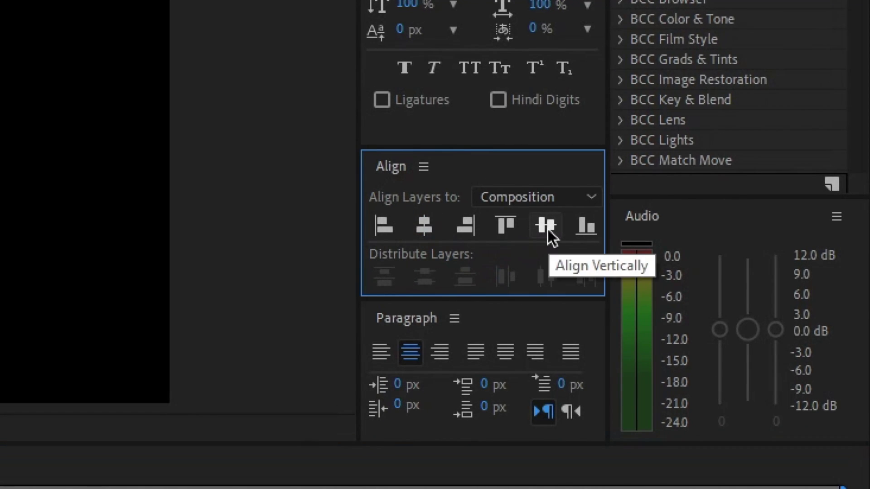
pyautogui.click(546, 225)
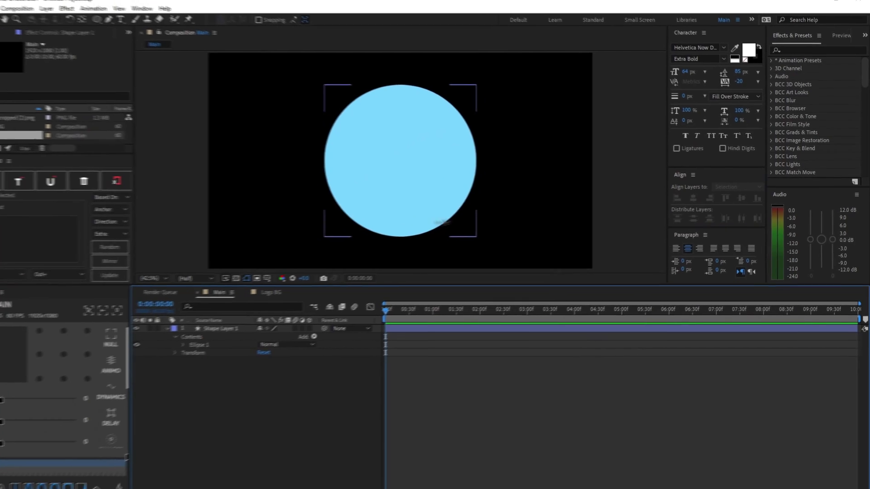
# Step: Set the circle layer's scale to 0% and add a scale keyframe at 0:00:00:00
pyautogui.click(468, 158)
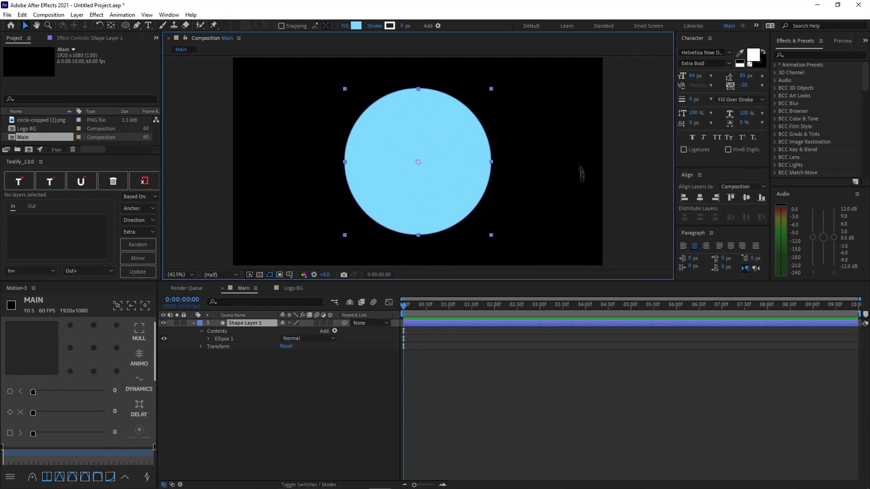
pyautogui.click(262, 327)
pyautogui.press('s')
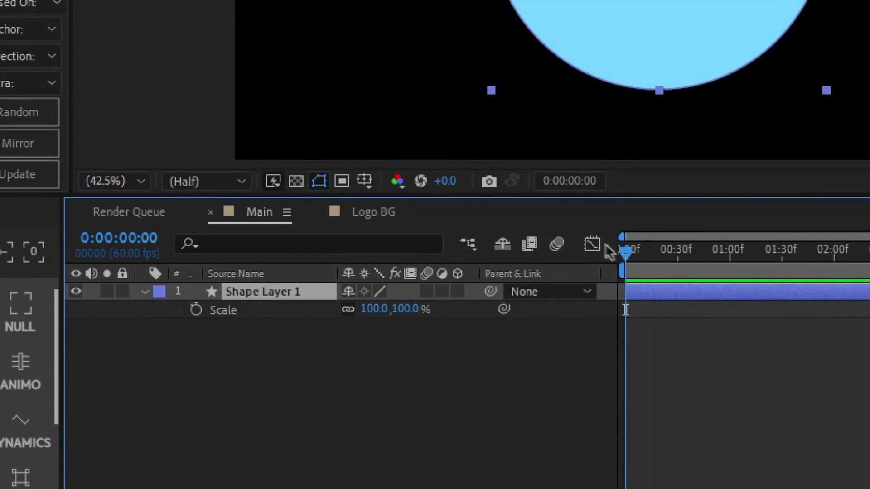
pyautogui.click(373, 310)
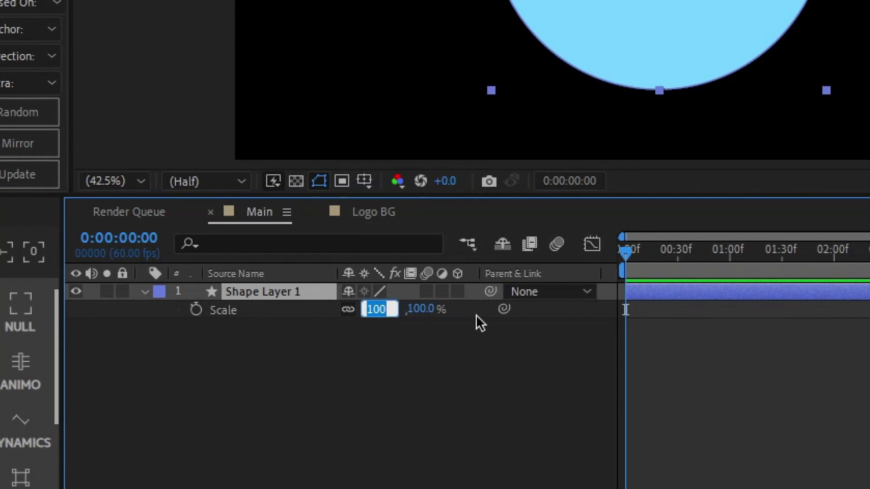
pyautogui.write('0')
pyautogui.press('Return')
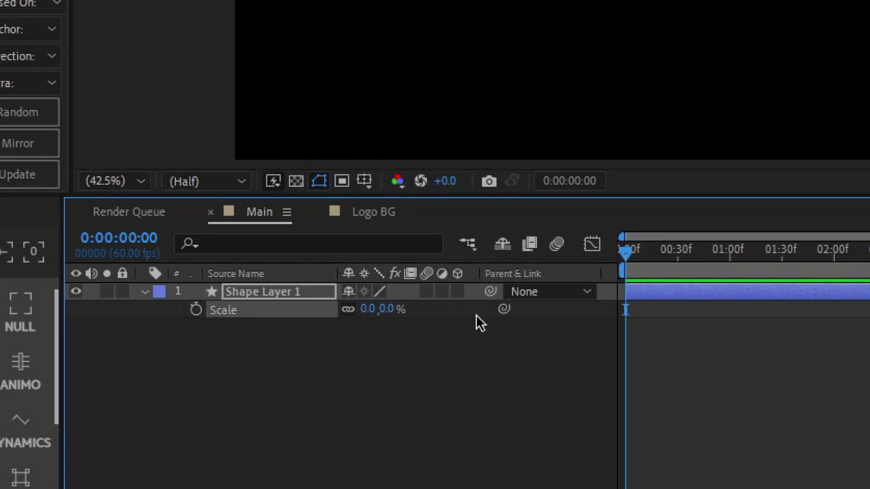
pyautogui.click(196, 310)
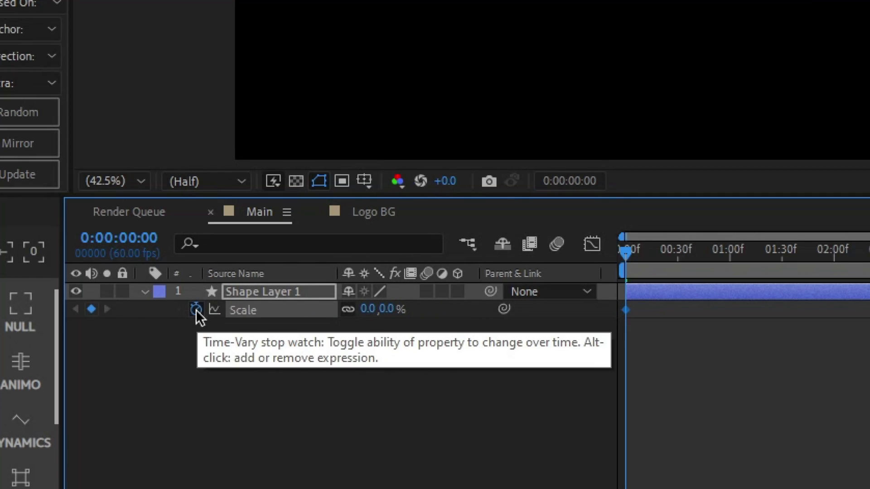
# Step: Set the circle layer's scale to 294% at 0:00:01:15 and review the growth from the start
pyautogui.moveTo(625, 248); pyautogui.dragTo(755, 257)
pyautogui.moveTo(368, 313); pyautogui.dragTo(632, 269)
pyautogui.press('Home')
pyautogui.click(771, 252)
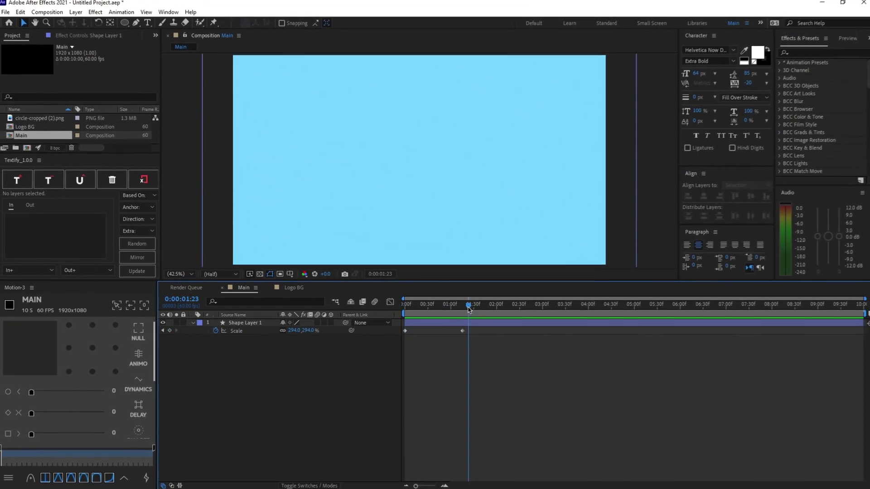
# Step: Apply Easy Ease to both scale keyframes and display their speed graph in the Graph Editor
pyautogui.moveTo(479, 347); pyautogui.dragTo(397, 319)
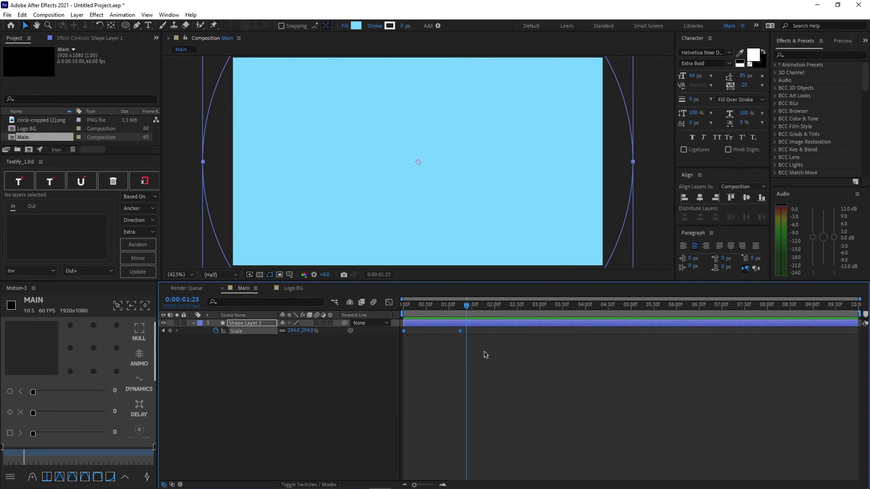
pyautogui.press('F9')
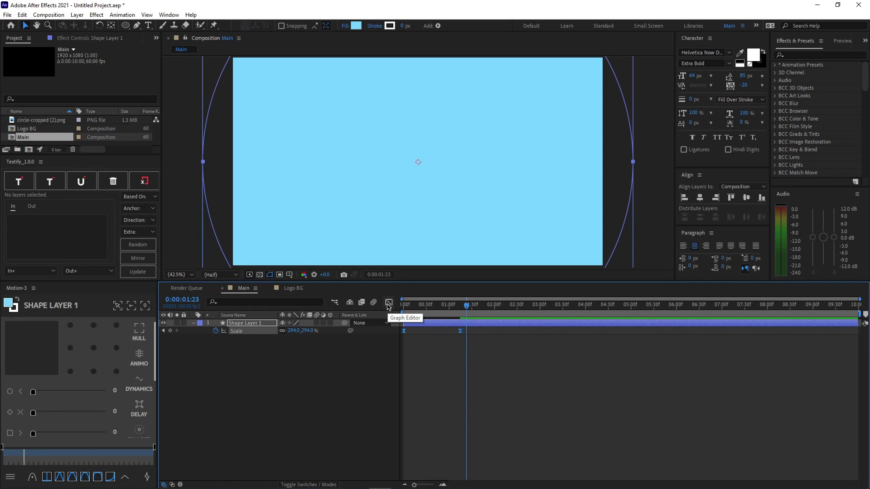
pyautogui.click(389, 307)
pyautogui.rightClick(470, 365)
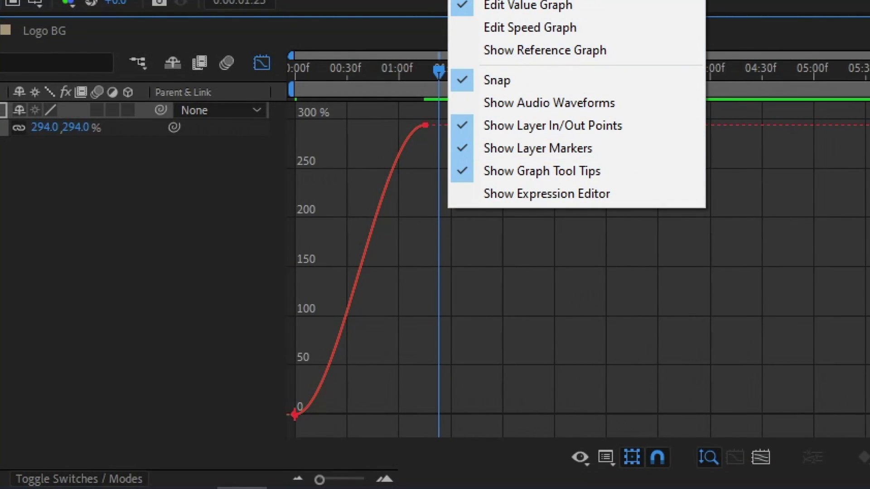
pyautogui.click(550, 25)
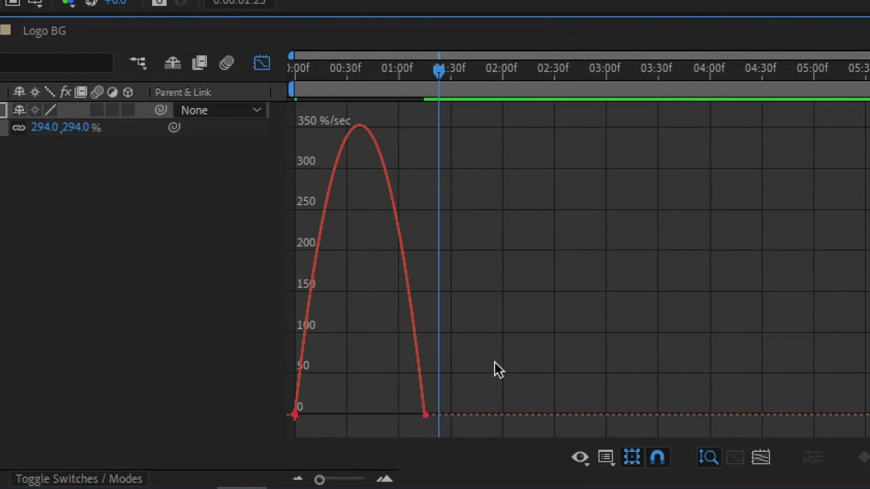
# Step: Extend both scale keyframes' speed handles towards the middle for a sharp central peak, and close the Graph Editor
pyautogui.moveTo(502, 372); pyautogui.dragTo(260, 435)
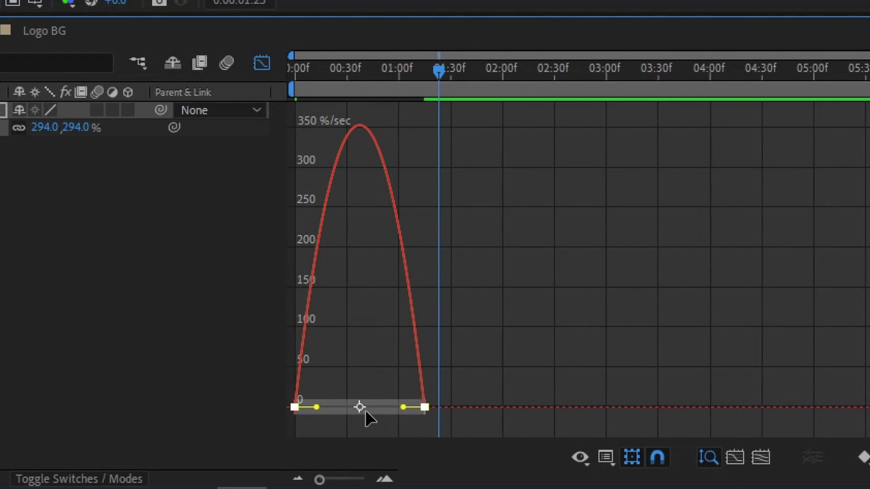
pyautogui.moveTo(403, 408); pyautogui.dragTo(388, 409)
pyautogui.moveTo(316, 408); pyautogui.dragTo(375, 408)
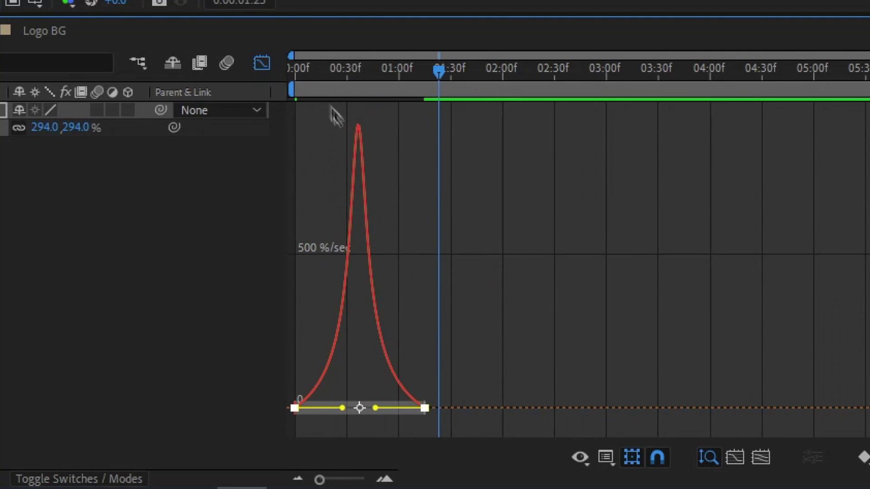
pyautogui.click(265, 64)
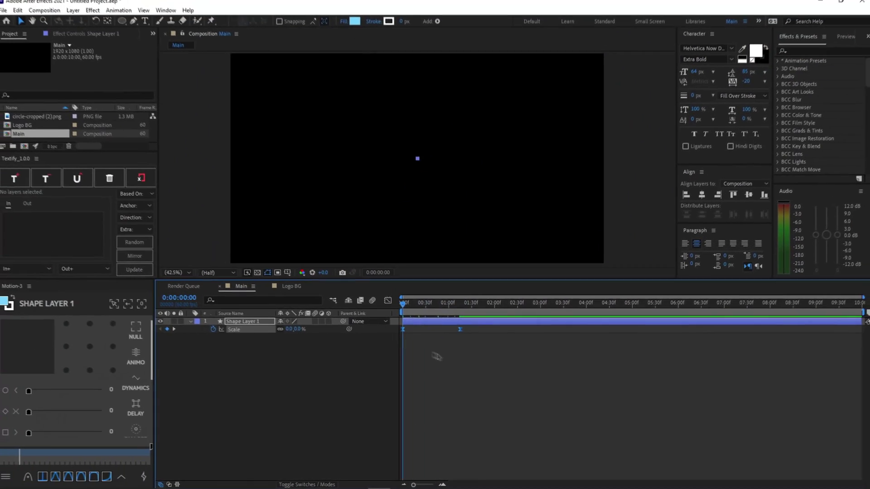
# Step: Play back the circle's scale animation and park the playhead at 0:00:00:35
pyautogui.click(456, 362)
pyautogui.press('space')
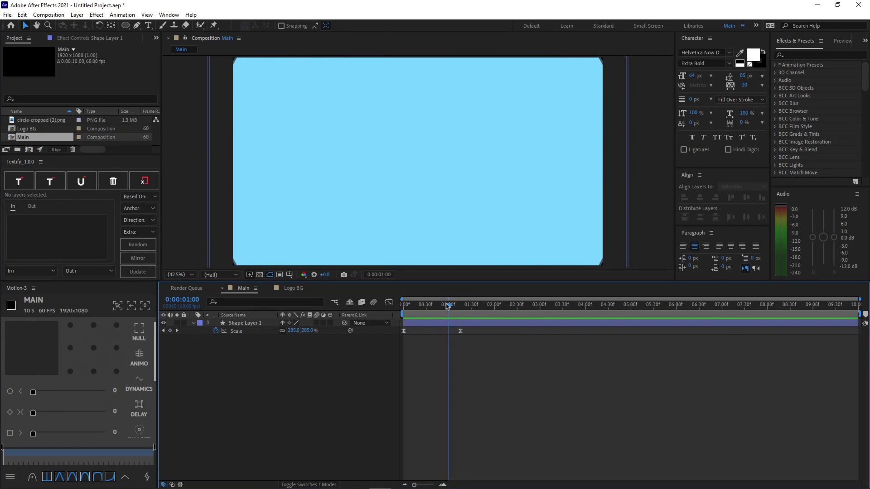
pyautogui.click(420, 305)
pyautogui.moveTo(421, 304); pyautogui.dragTo(430, 304)
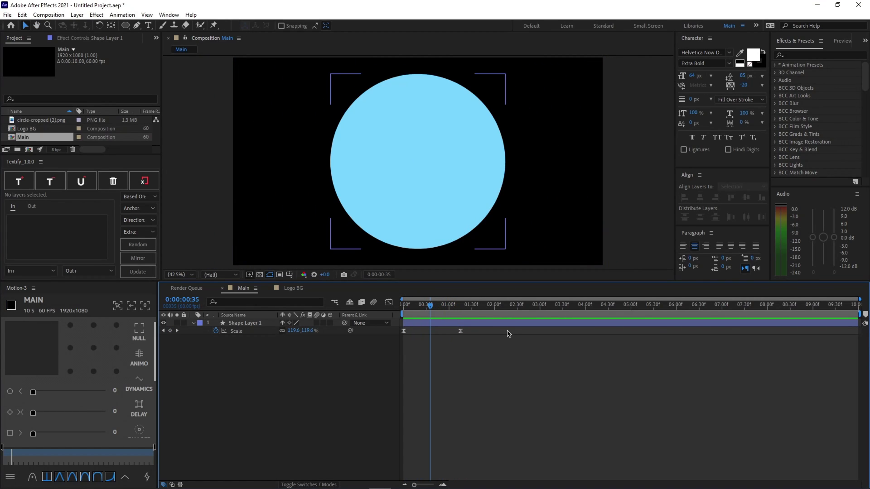
pyautogui.click(500, 325)
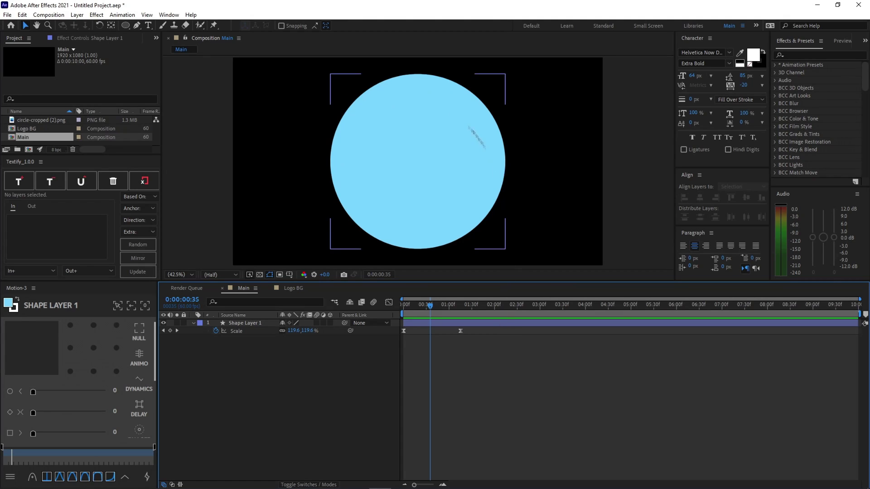
pyautogui.click(607, 203)
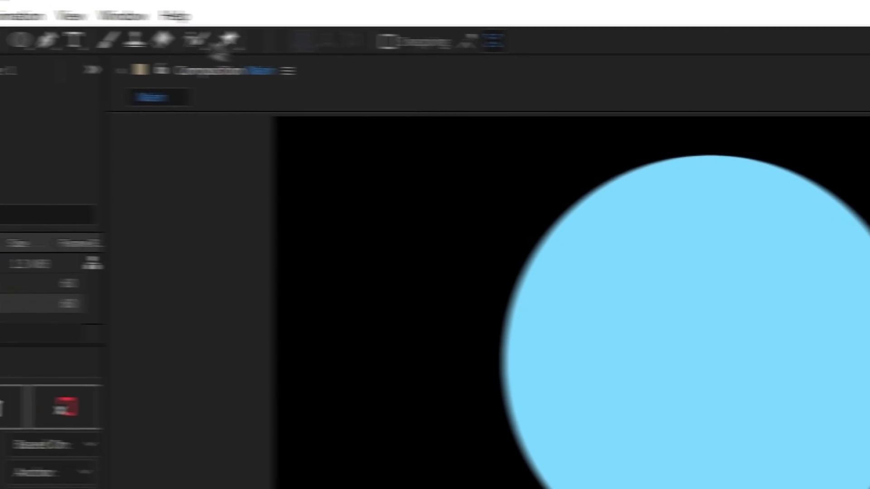
# Step: Find the Turbulent Displace effect in Effects & Presets and apply it to the circle layer
pyautogui.click(133, 14)
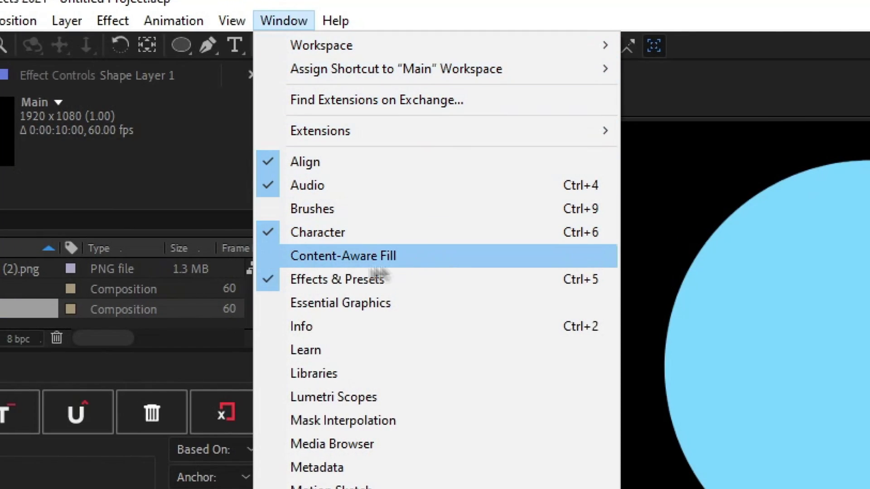
pyautogui.click(386, 280)
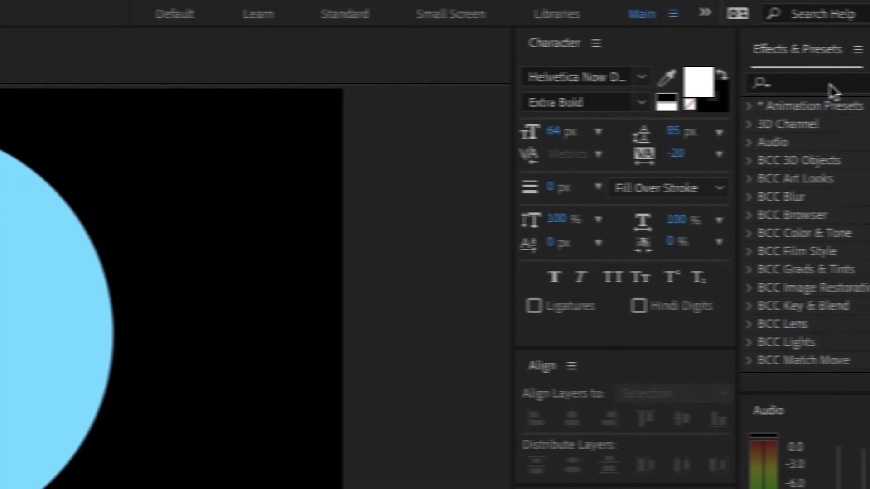
pyautogui.write('turbulent displace')
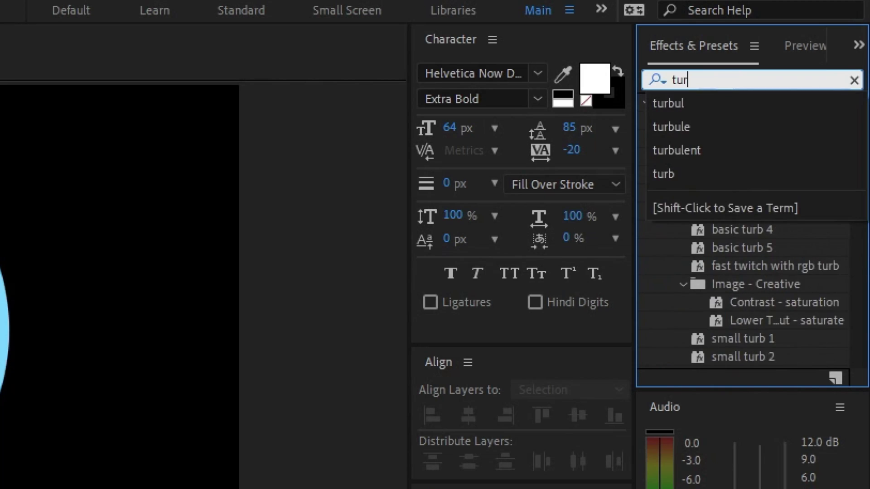
pyautogui.click(772, 122)
pyautogui.moveTo(772, 121); pyautogui.dragTo(0, 342)
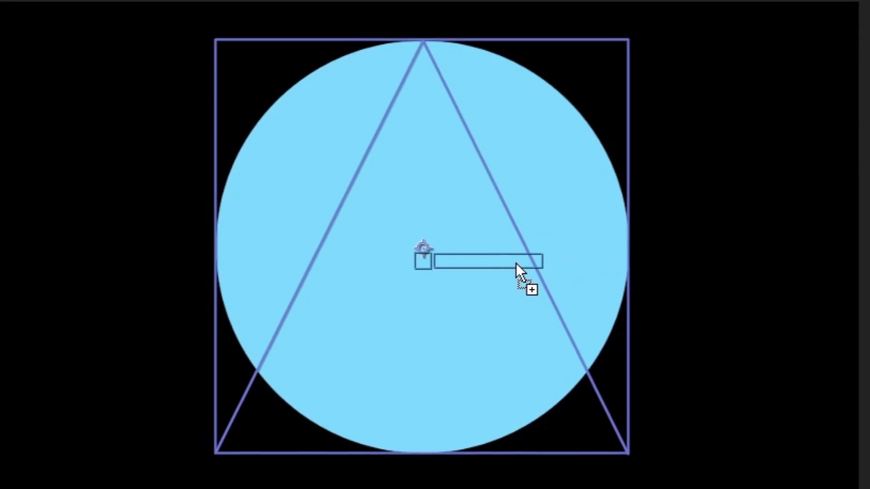
pyautogui.moveTo(516, 262); pyautogui.dragTo(517, 264)
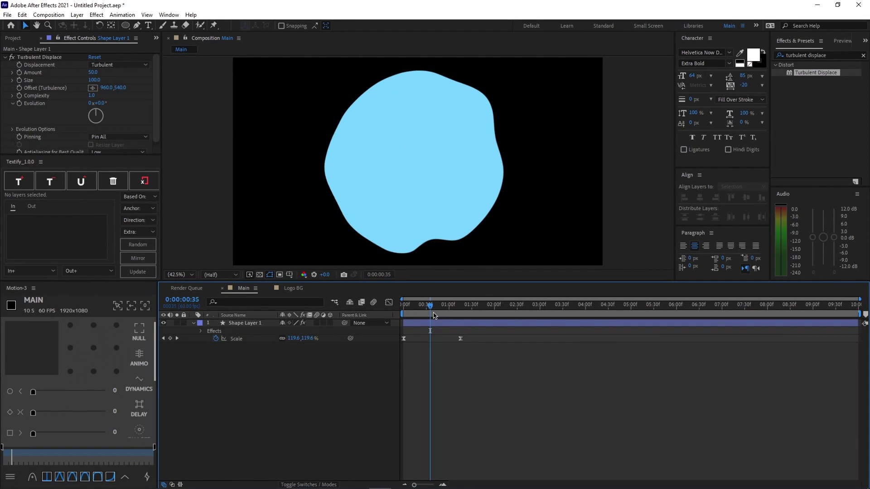
# Step: Preview the distorted circle's growth from the start and park the playhead at 0:00:00:38
pyautogui.moveTo(432, 311); pyautogui.dragTo(414, 309)
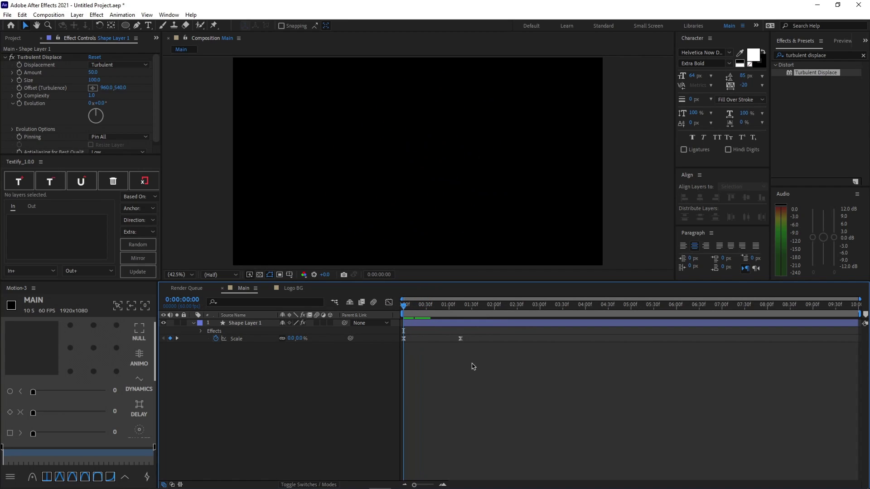
pyautogui.press('space')
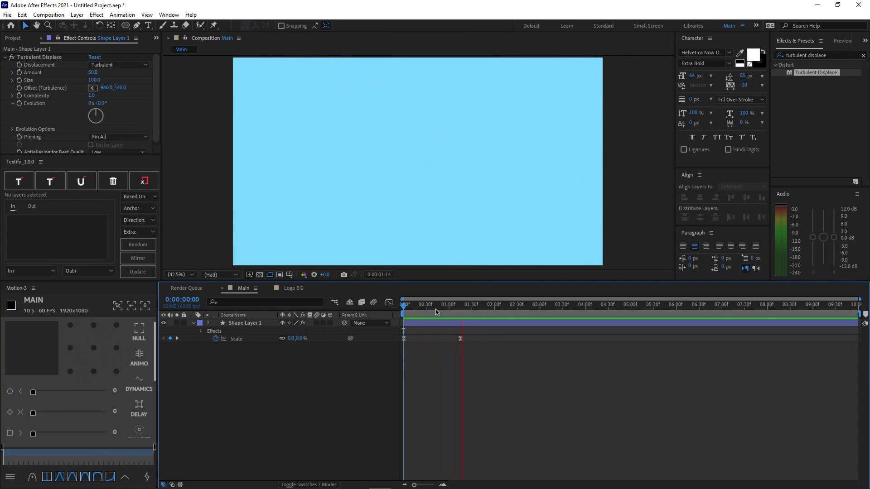
pyautogui.click(417, 309)
pyautogui.moveTo(421, 310); pyautogui.dragTo(433, 309)
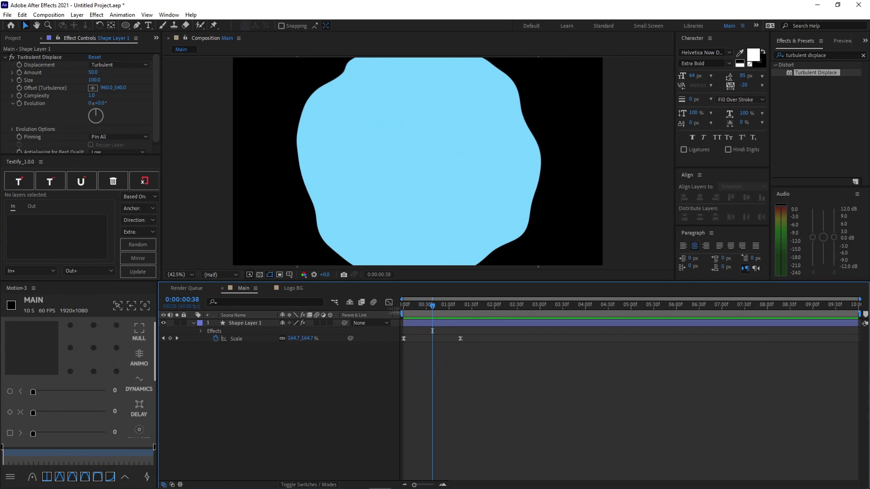
# Step: Try a different Evolution value on the circle's Turbulent Displace effect, and undo the change
pyautogui.click(432, 323)
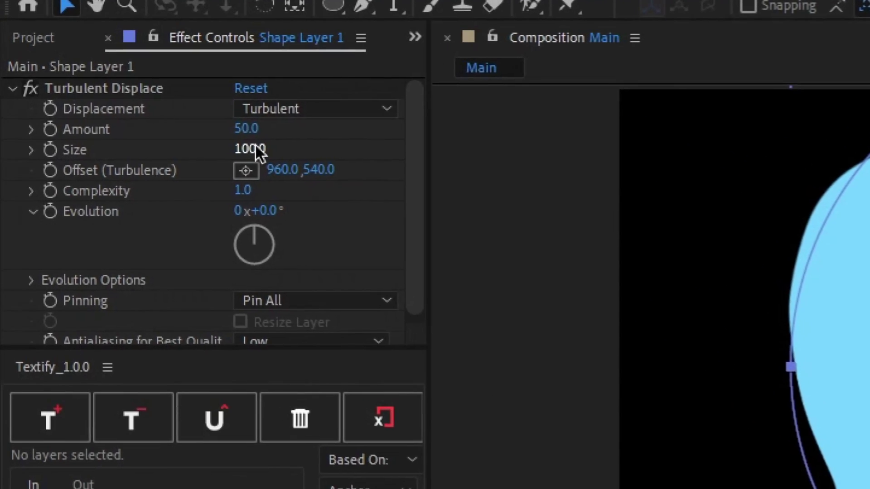
pyautogui.click(99, 151)
pyautogui.moveTo(277, 215); pyautogui.dragTo(390, 204)
pyautogui.hotkey('ctrl', 'z')
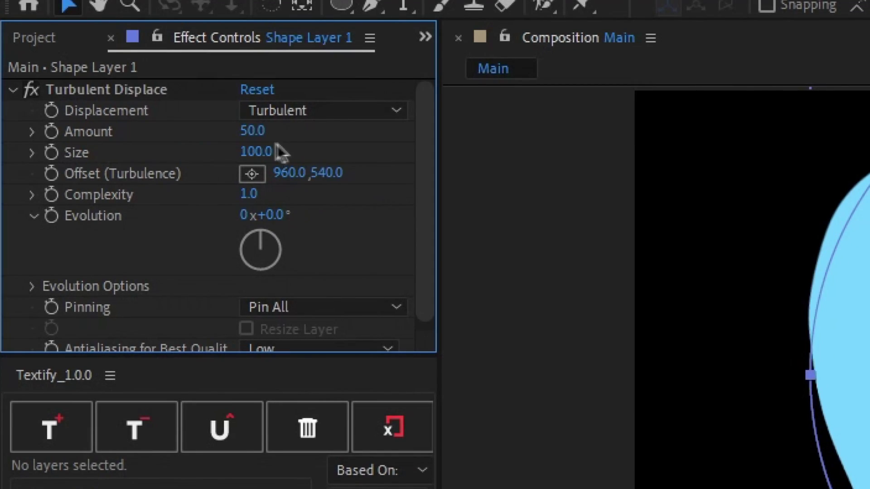
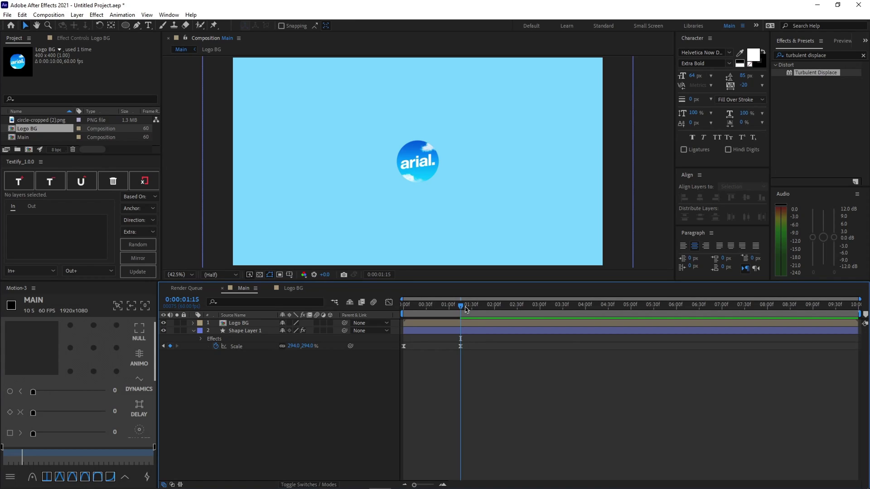
# Step: Search for the Motion Tile effect and apply it to the Logo BG layer
pyautogui.click(241, 324)
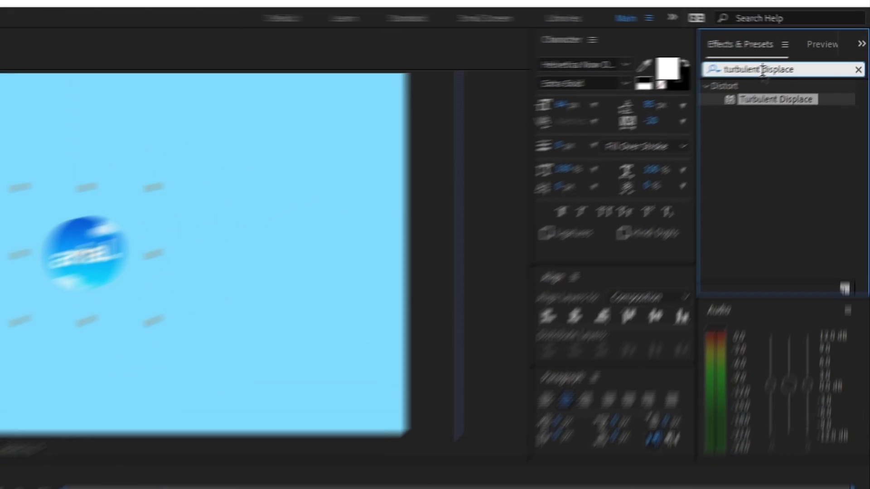
pyautogui.click(808, 55)
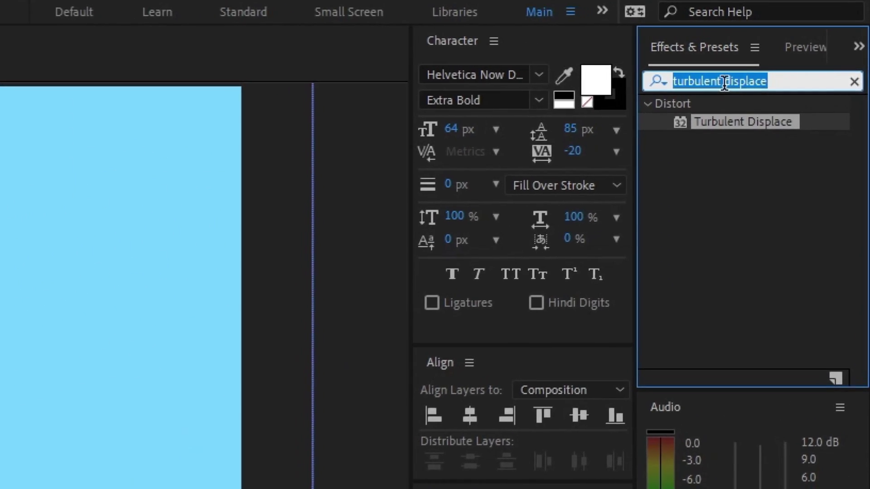
pyautogui.write('motion tile')
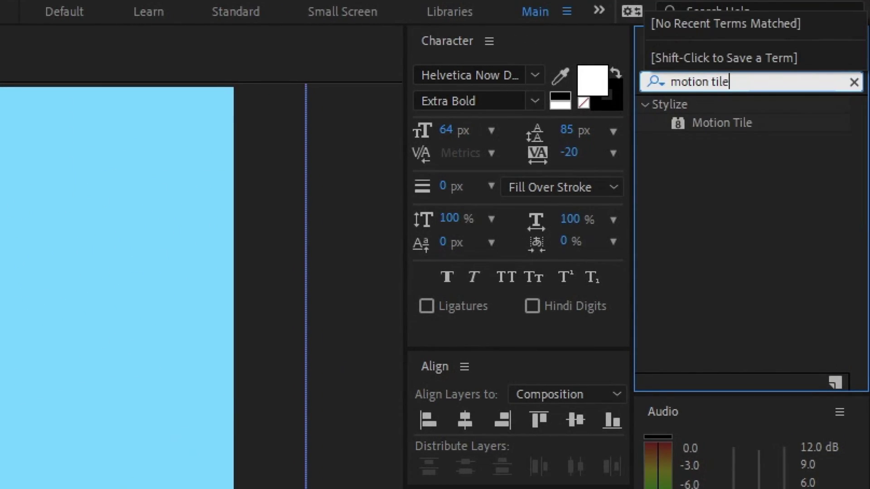
pyautogui.click(749, 125)
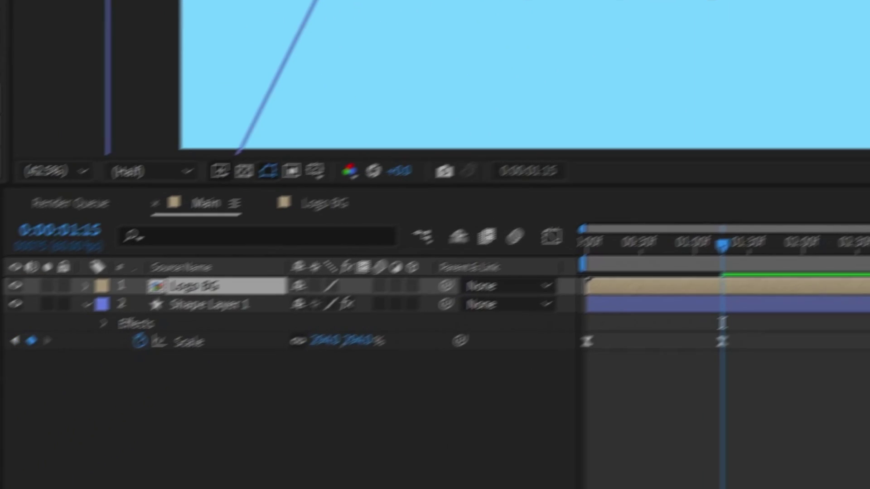
pyautogui.moveTo(282, 286); pyautogui.dragTo(281, 284)
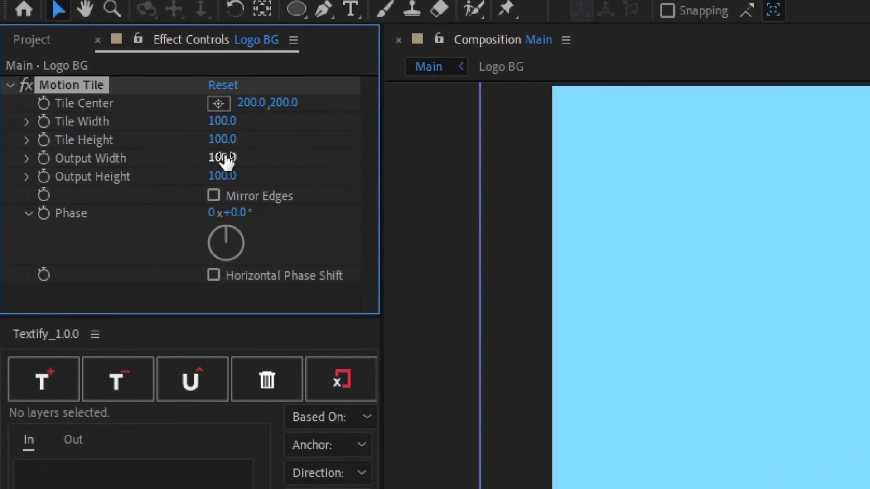
# Step: Set Motion Tile's Output Width and Output Height to 1000 so the logo repeats across the frame
pyautogui.moveTo(232, 160); pyautogui.dragTo(286, 156)
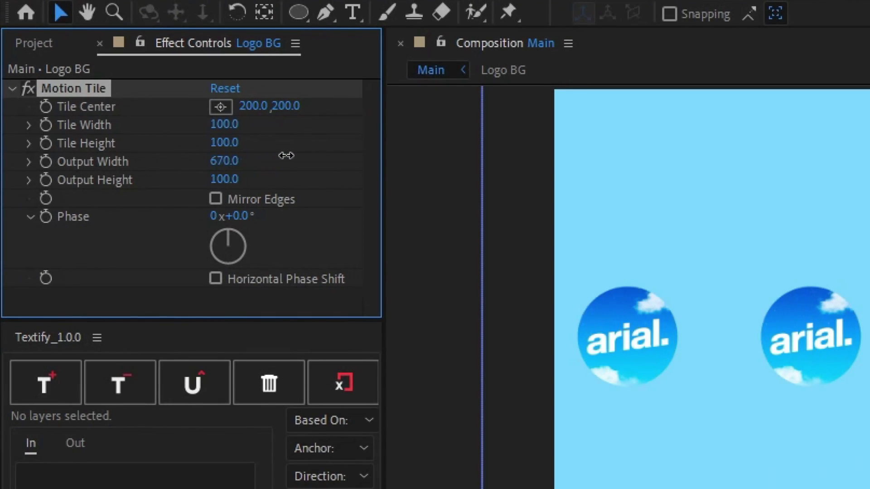
pyautogui.click(231, 160)
pyautogui.write('100')
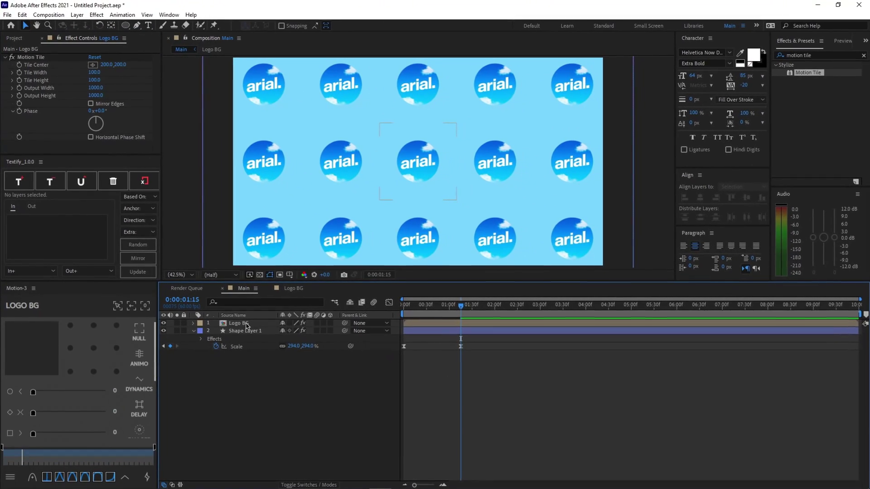
# Step: Reveal the Logo BG layer's opacity and set it to 20%
pyautogui.click(247, 324)
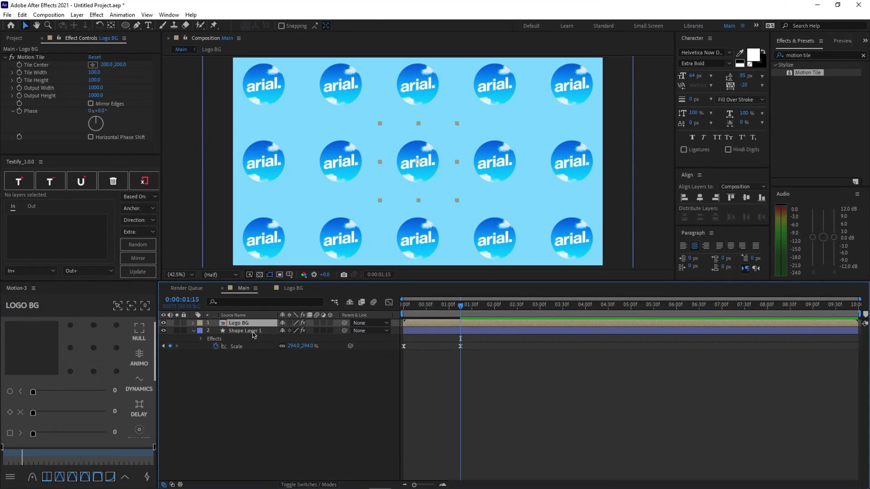
pyautogui.press('t')
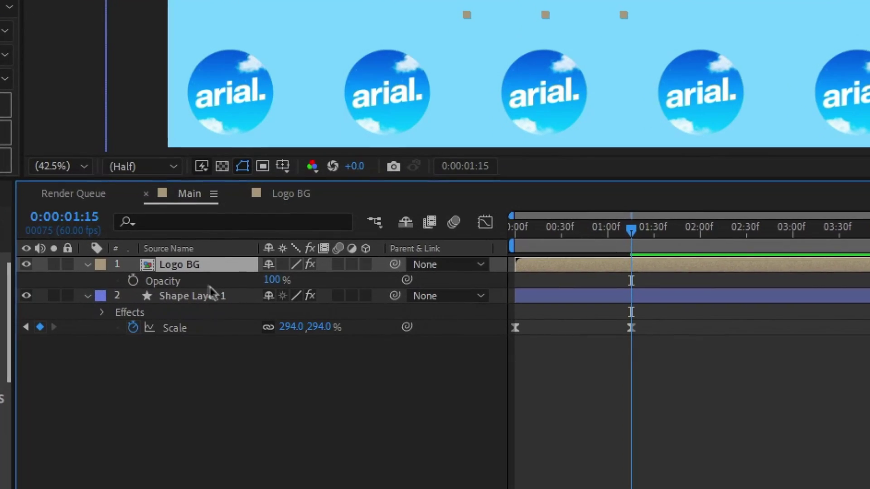
pyautogui.moveTo(279, 283); pyautogui.dragTo(196, 277)
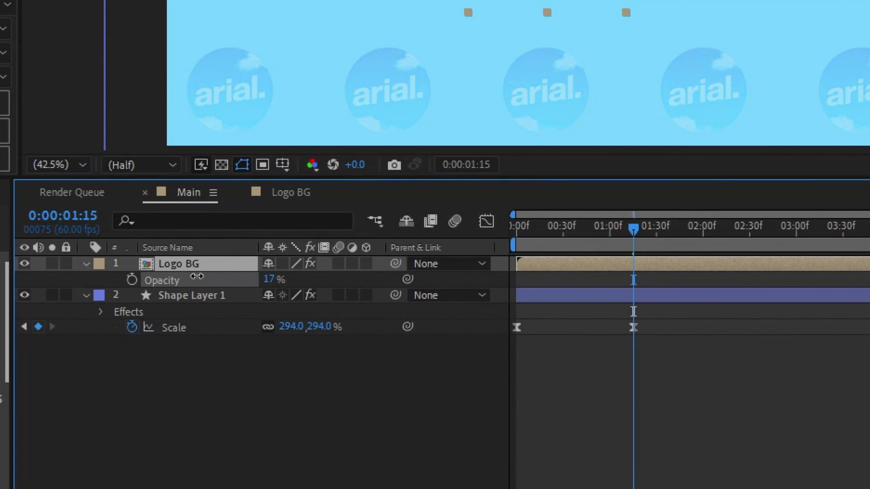
pyautogui.click(269, 279)
pyautogui.write('20')
pyautogui.press('Return')
pyautogui.click(701, 430)
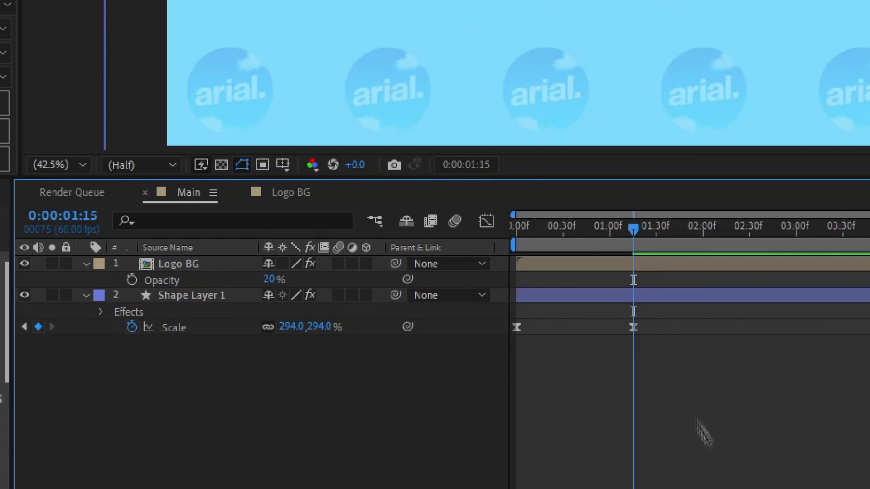
pyautogui.moveTo(272, 280)
pyautogui.mouseDown()
pyautogui.moveTo(305, 278)
pyautogui.moveTo(268, 281)
pyautogui.mouseUp()
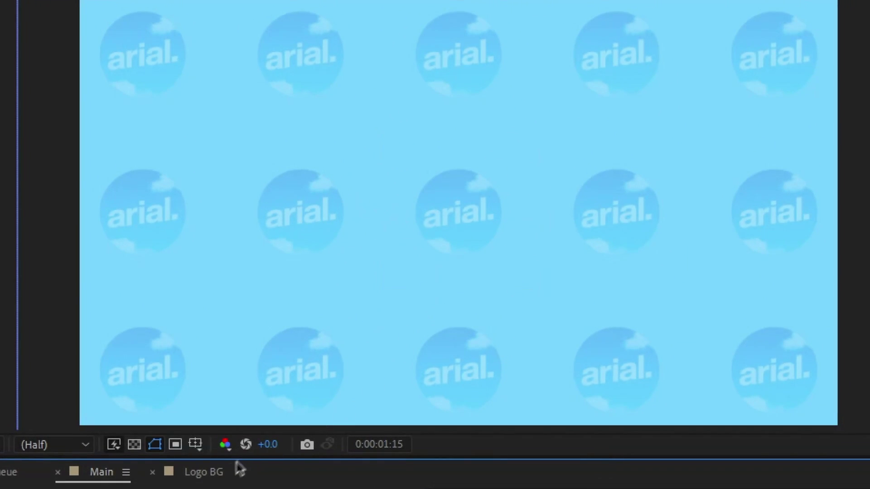
pyautogui.click(217, 476)
pyautogui.click(449, 286)
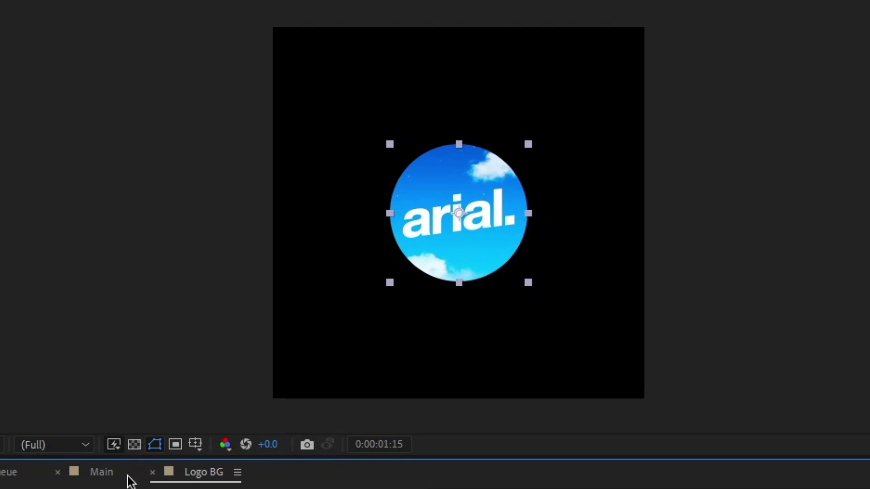
pyautogui.click(102, 472)
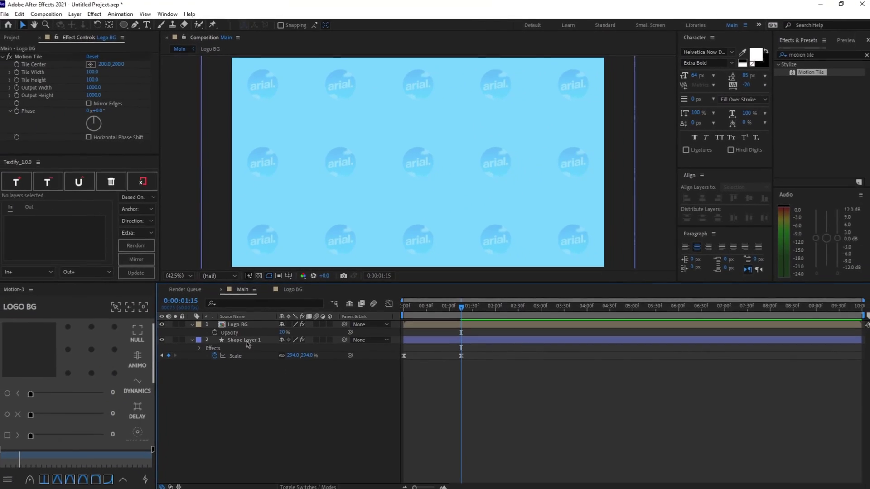
# Step: Reveal the Logo BG layer's rotation in the Main composition and set it to -7°
pyautogui.click(246, 325)
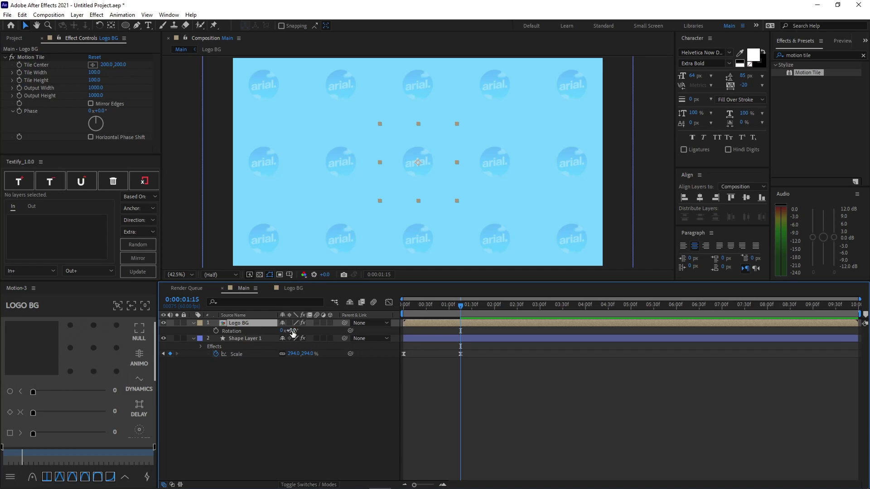
pyautogui.moveTo(292, 333)
pyautogui.mouseDown()
pyautogui.moveTo(312, 332)
pyautogui.moveTo(287, 330)
pyautogui.moveTo(283, 346)
pyautogui.mouseUp()
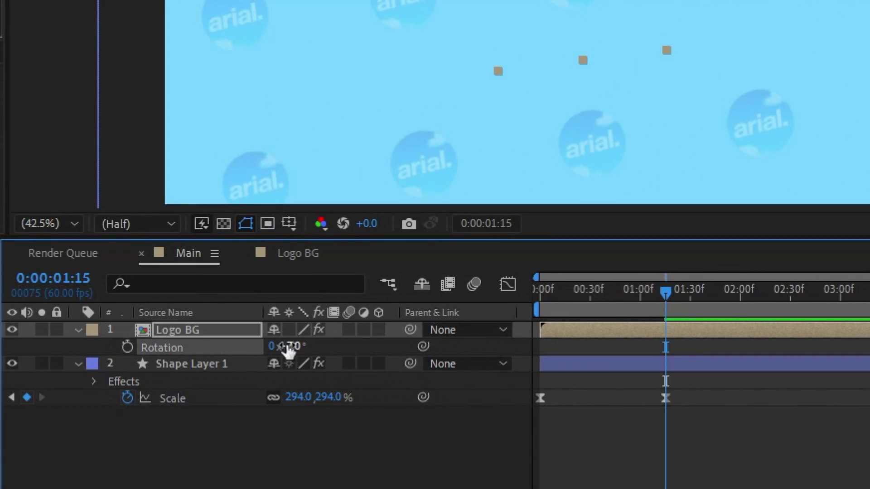
pyautogui.click(557, 461)
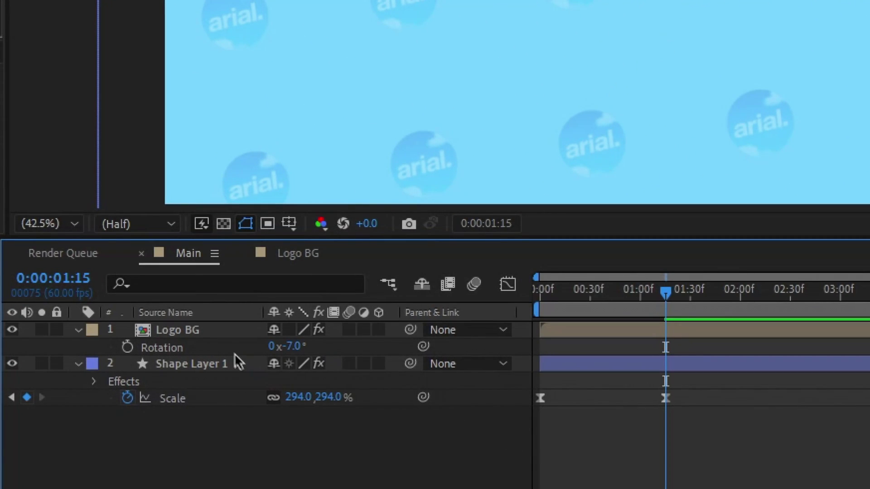
# Step: Start keyframing the Logo BG layer's Position at 0:00:00:00, moving it toward the lower-left of the frame to about -141, 808
pyautogui.click(219, 328)
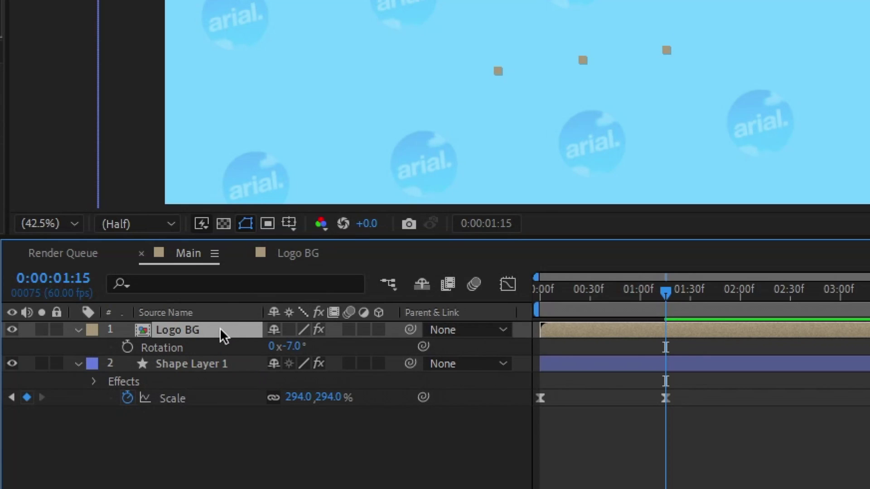
pyautogui.press('p')
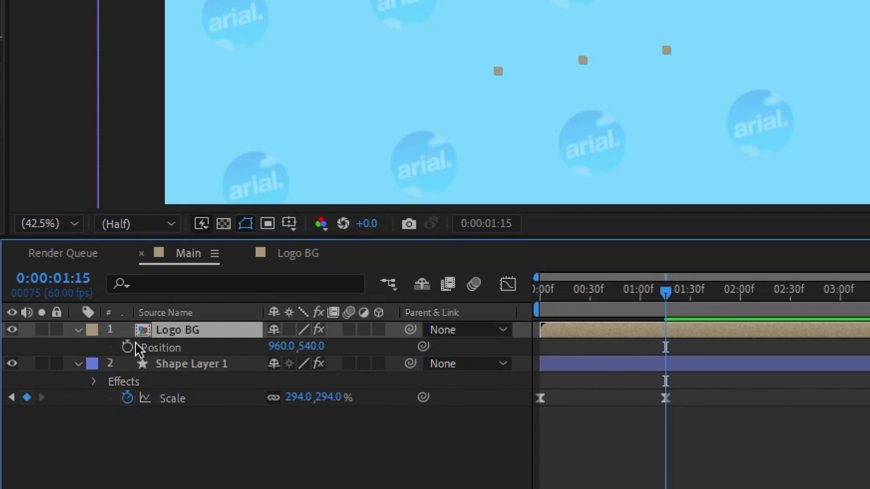
pyautogui.moveTo(671, 297); pyautogui.dragTo(539, 292)
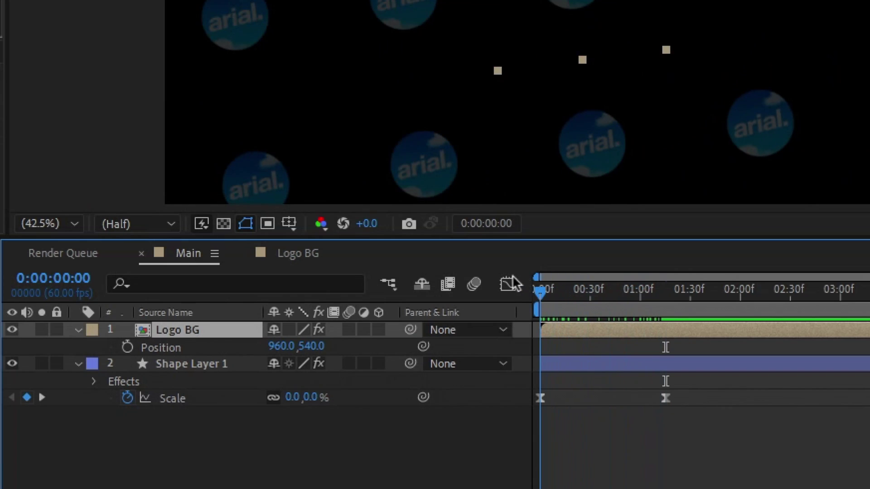
pyautogui.click(126, 348)
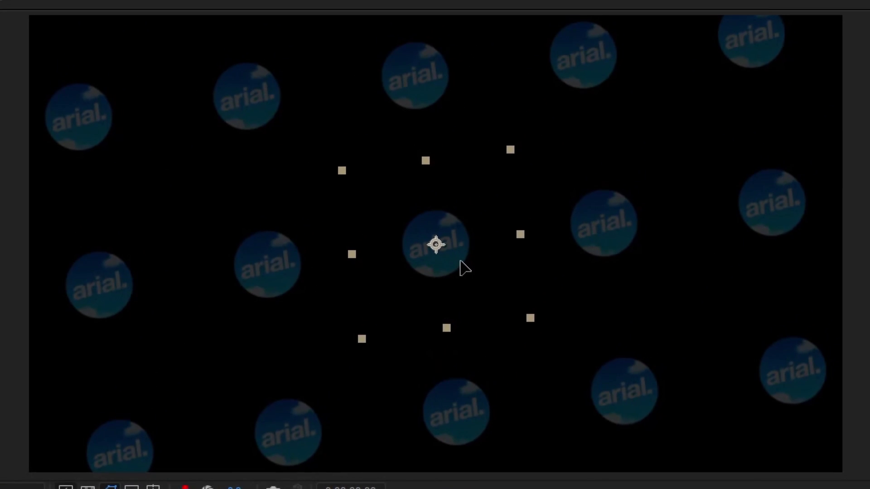
pyautogui.moveTo(460, 266); pyautogui.dragTo(3, 462)
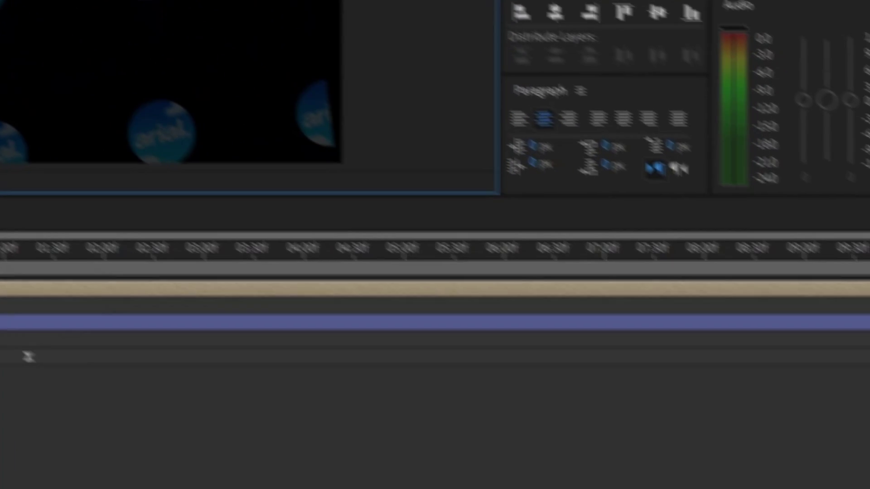
# Step: At 0:00:09:59, move the Logo BG layer toward the frame's upper-right, to Position of about 1901, 342
pyautogui.press('space')
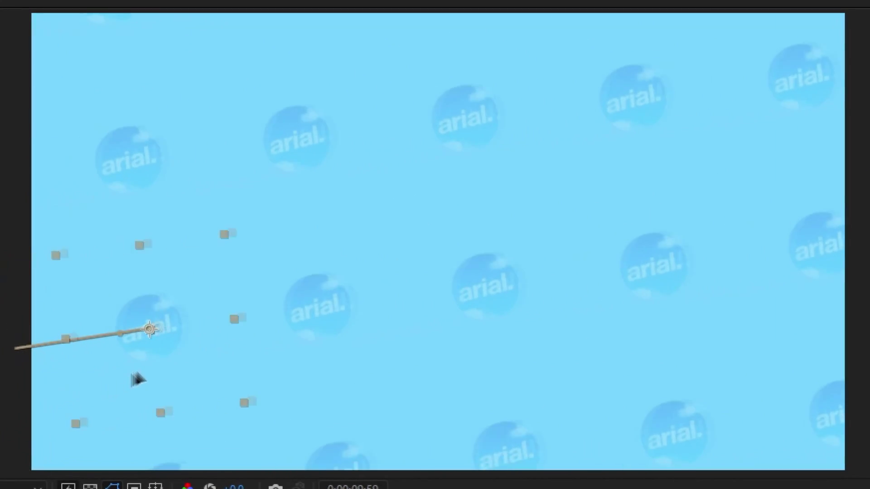
pyautogui.moveTo(136, 378); pyautogui.dragTo(868, 186)
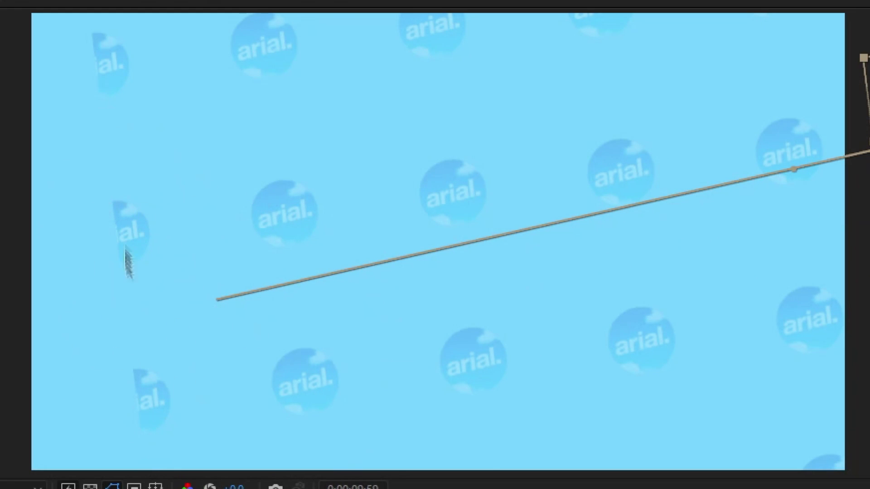
pyautogui.moveTo(868, 195); pyautogui.dragTo(809, 213)
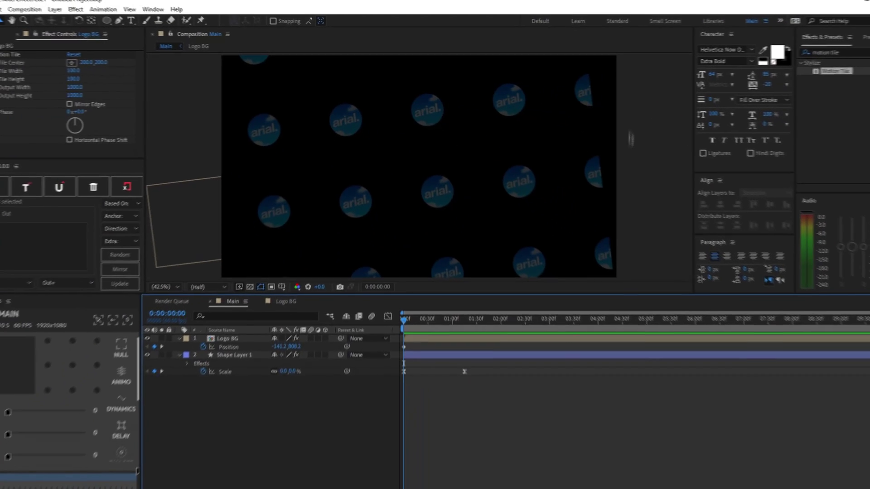
# Step: Shift Logo BG's starting Position keyframe inward to about 47, 771 so the tiles cover the frame's right edge, and preview the motion
pyautogui.moveTo(417, 310); pyautogui.dragTo(401, 309)
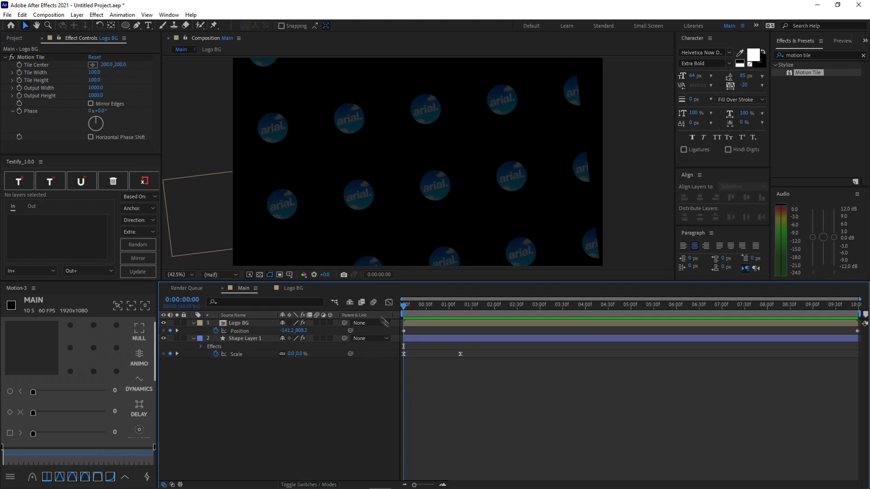
pyautogui.click(404, 332)
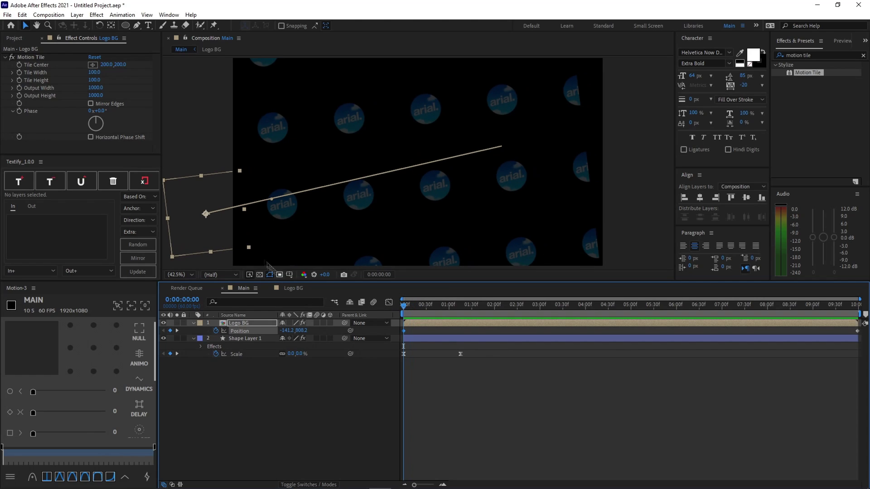
pyautogui.moveTo(207, 234); pyautogui.dragTo(244, 228)
pyautogui.click(451, 393)
pyautogui.press('space')
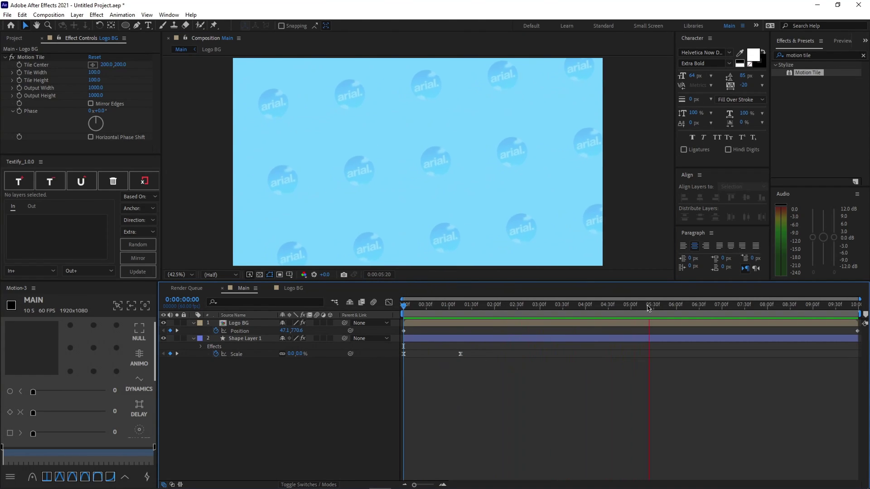
# Step: Shift Logo BG's ending Position keyframe at 0:00:09:59 slightly back along its diagonal path, and preview the pattern against the growing circle
pyautogui.click(711, 306)
pyautogui.moveTo(723, 309); pyautogui.dragTo(860, 312)
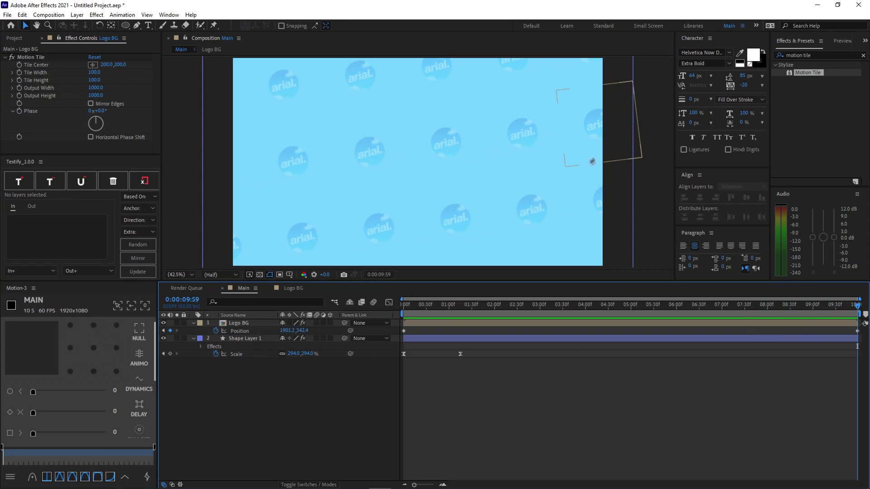
pyautogui.click(858, 331)
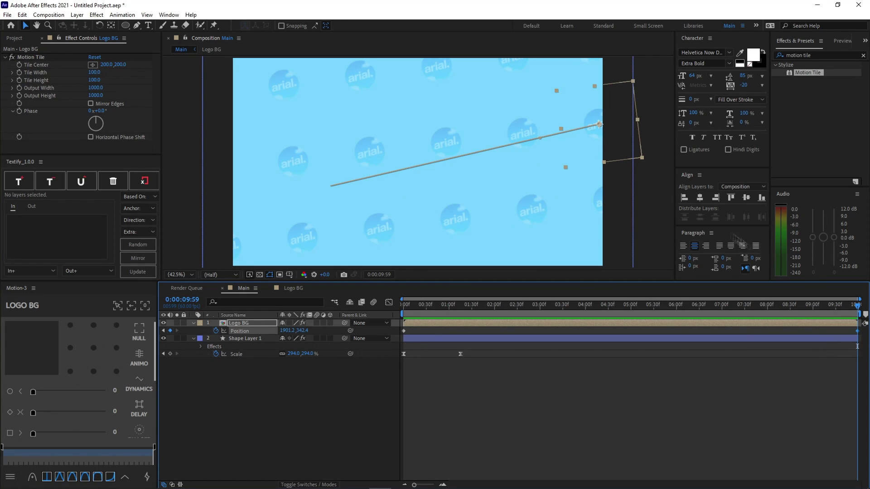
pyautogui.moveTo(610, 148); pyautogui.dragTo(570, 159)
pyautogui.press('Home')
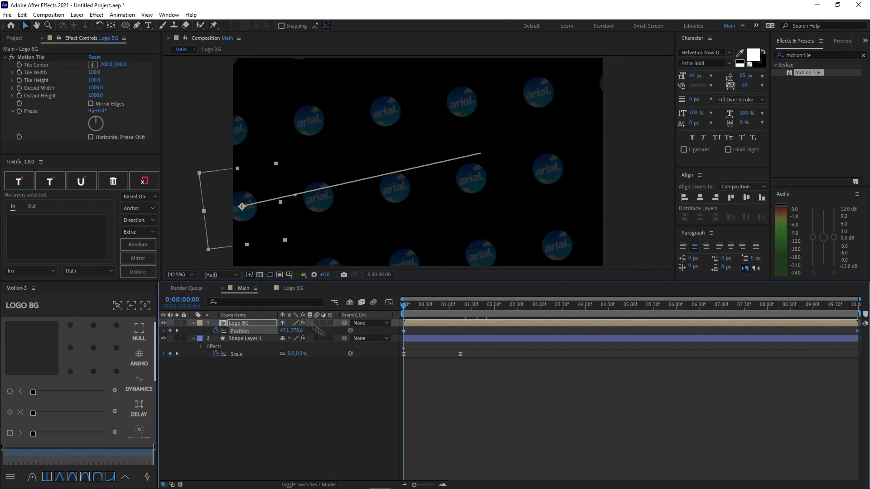
pyautogui.click(501, 413)
pyautogui.press('space')
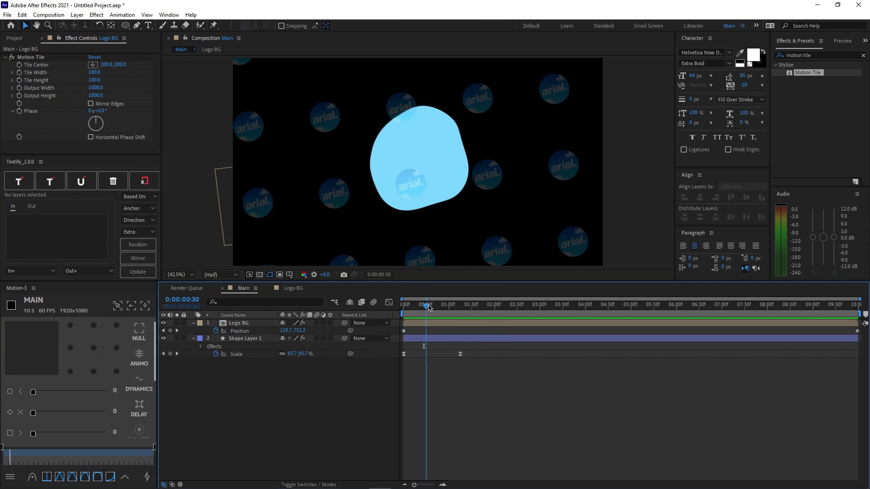
pyautogui.click(254, 194)
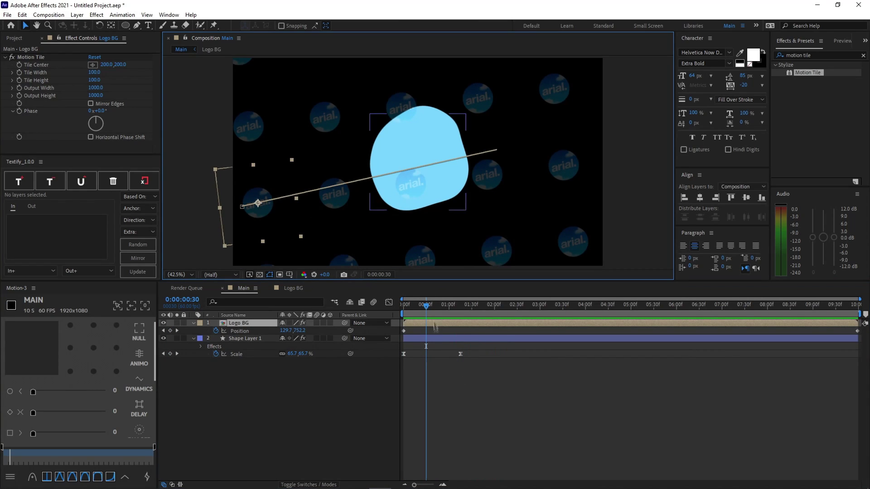
pyautogui.click(484, 385)
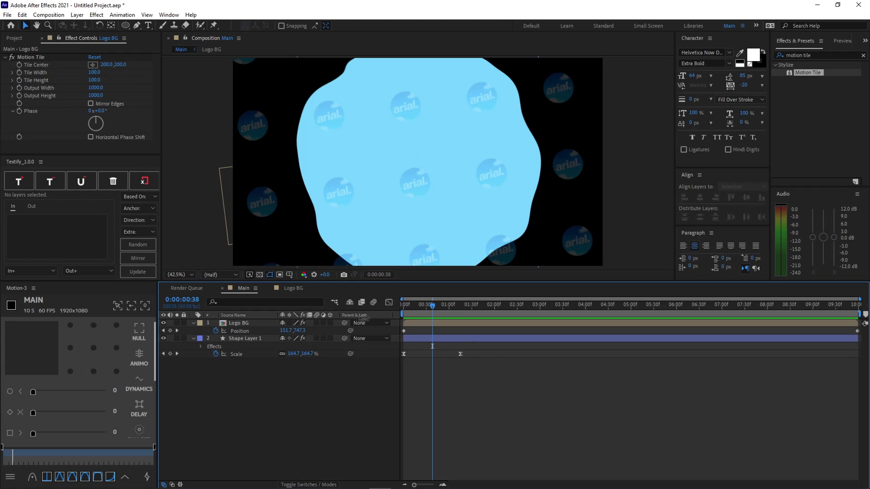
# Step: Duplicate Shape Layer 1, show the track matte options, and place the duplicate directly above the Logo BG layer
pyautogui.click(245, 340)
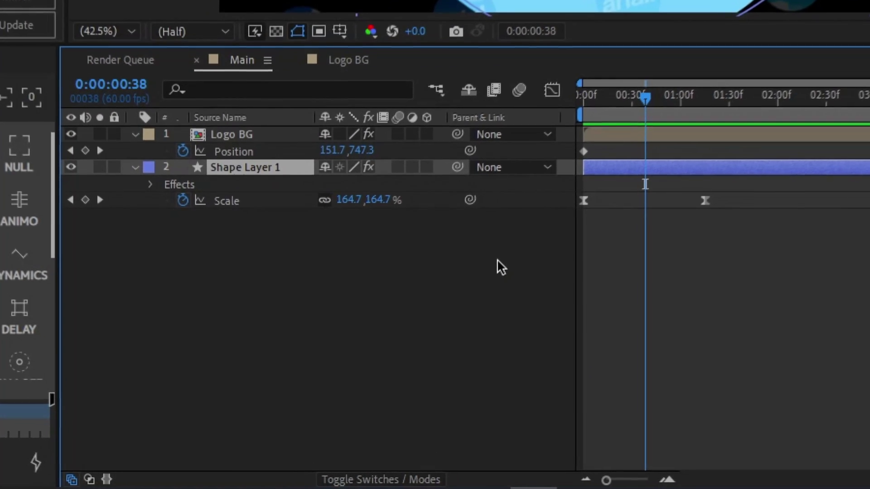
pyautogui.hotkey('ctrl', 'd')
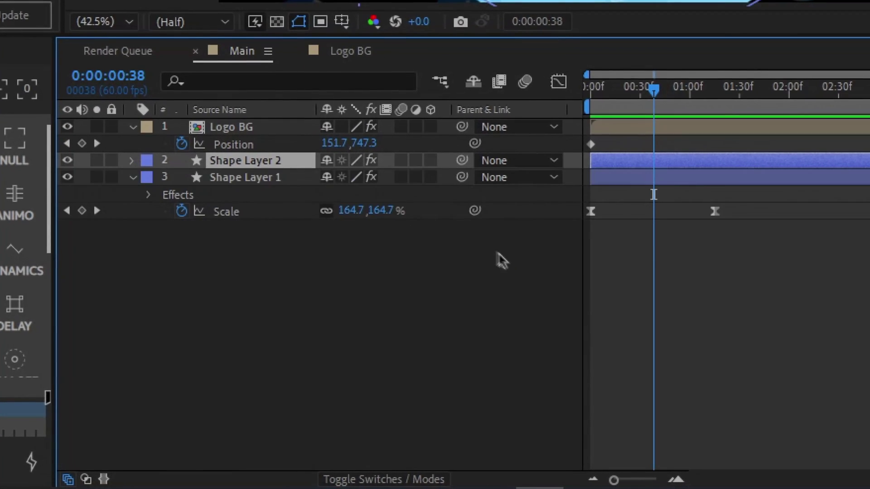
pyautogui.click(337, 267)
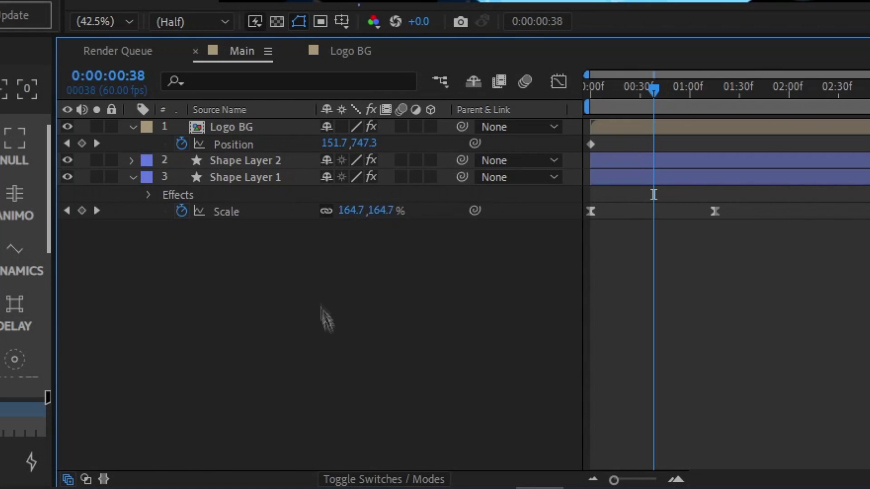
pyautogui.click(379, 480)
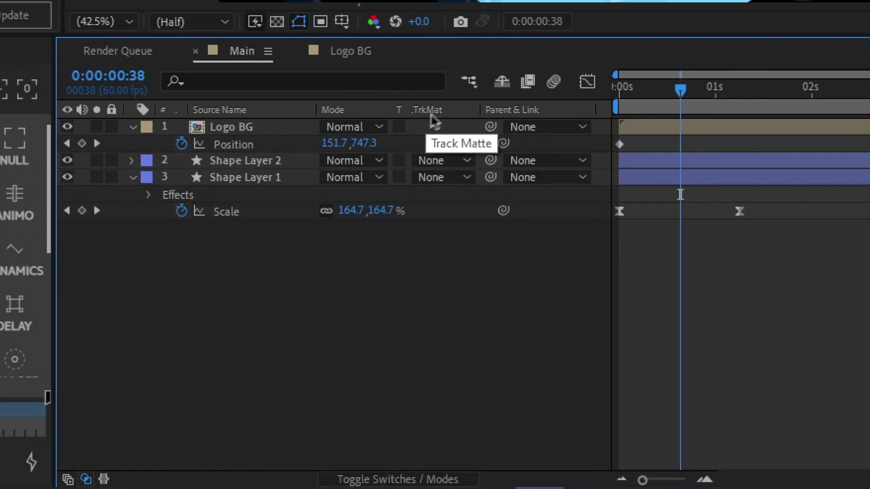
pyautogui.moveTo(287, 162); pyautogui.dragTo(290, 127)
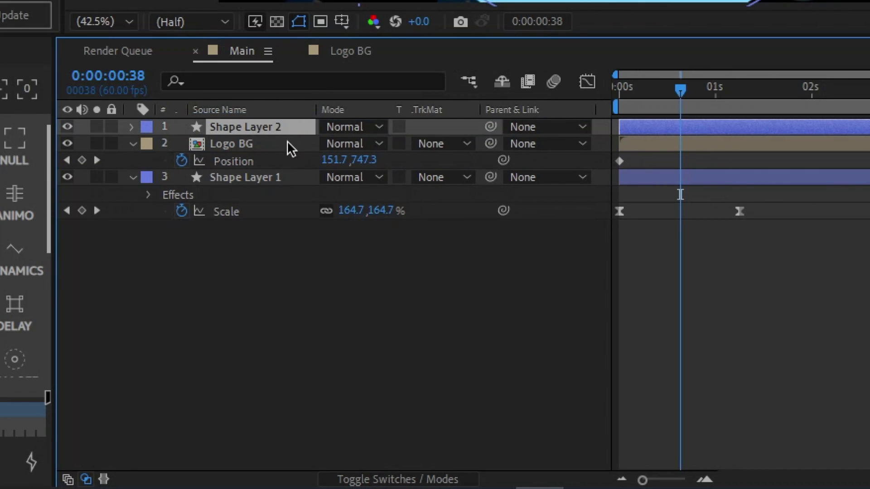
# Step: Set the Logo BG layer's track matte to Alpha Matte "Shape Layer 2"
pyautogui.click(290, 149)
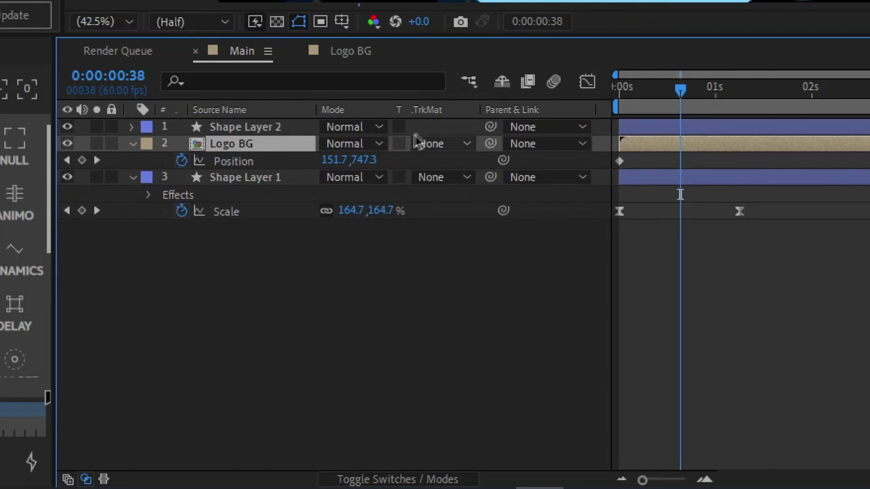
pyautogui.click(446, 147)
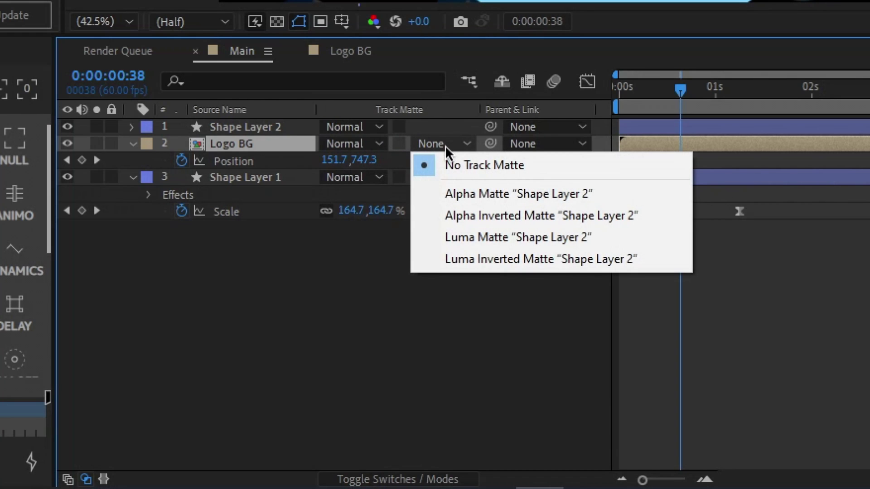
pyautogui.click(474, 189)
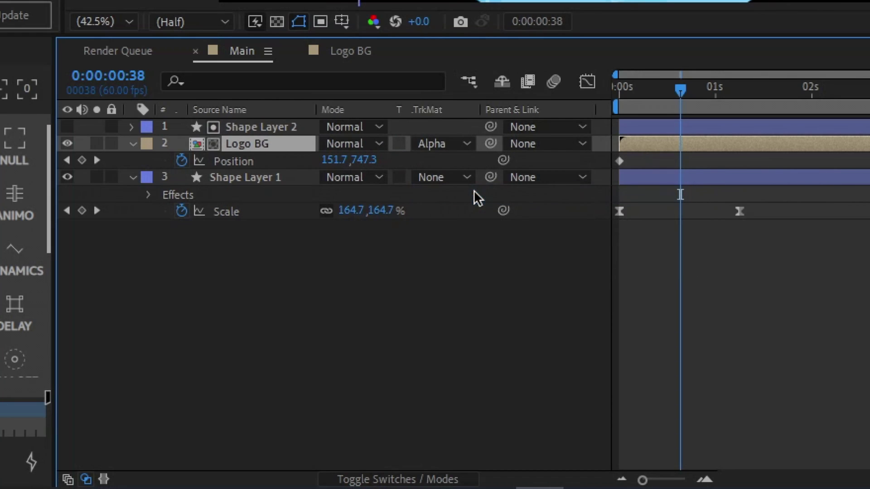
# Step: Preview the matted logo pattern from the start and move the current time to the second circle Scale keyframe at 0:00:01:15
pyautogui.press('Home')
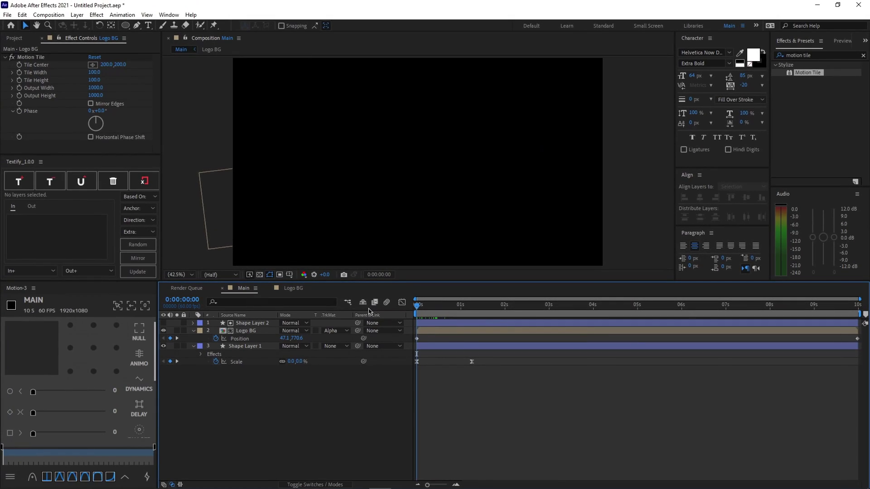
pyautogui.press('space')
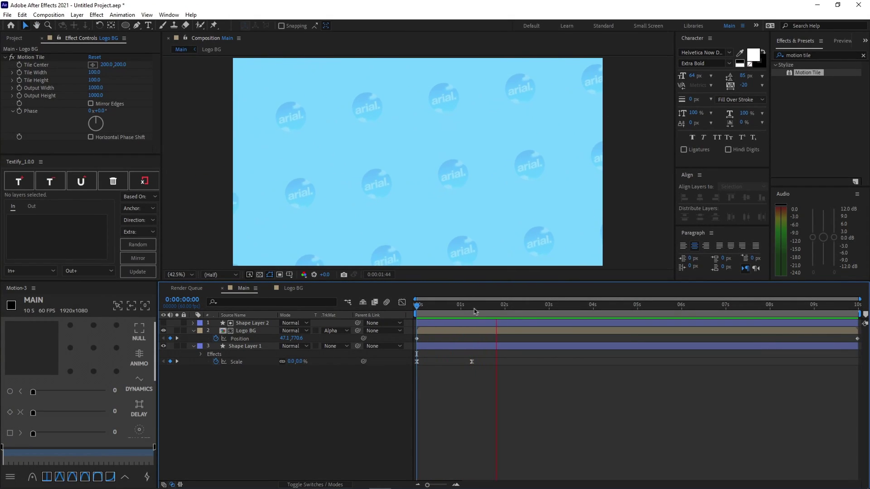
pyautogui.click(470, 419)
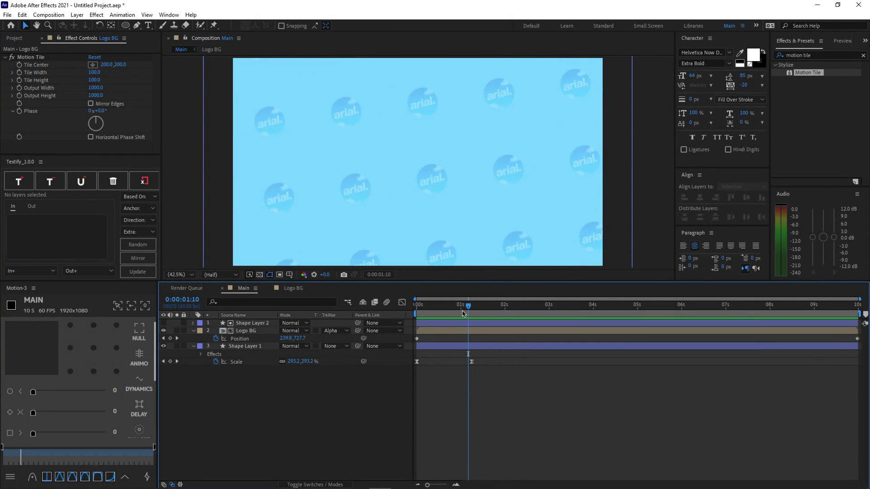
pyautogui.moveTo(470, 310)
pyautogui.mouseDown()
pyautogui.moveTo(443, 305)
pyautogui.moveTo(464, 306)
pyautogui.mouseUp()
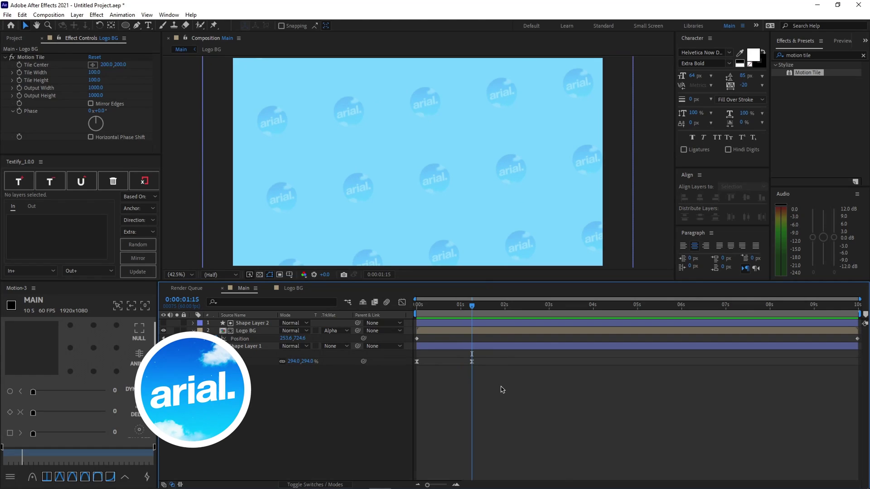
pyautogui.hotkey('shift', 'pagedown')
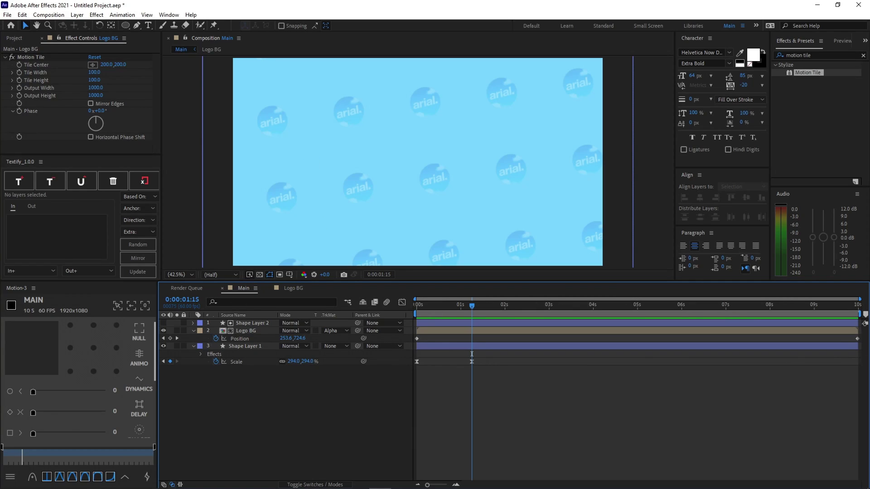
# Step: Paste the Logo layer above the other layers in the Main composition and set its Scale to 35%
pyautogui.hotkey('ctrl', 'v')
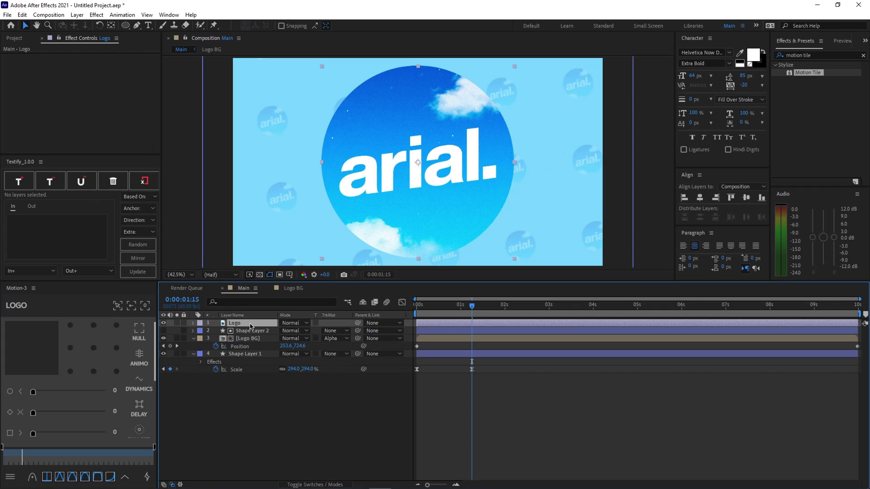
pyautogui.press('s')
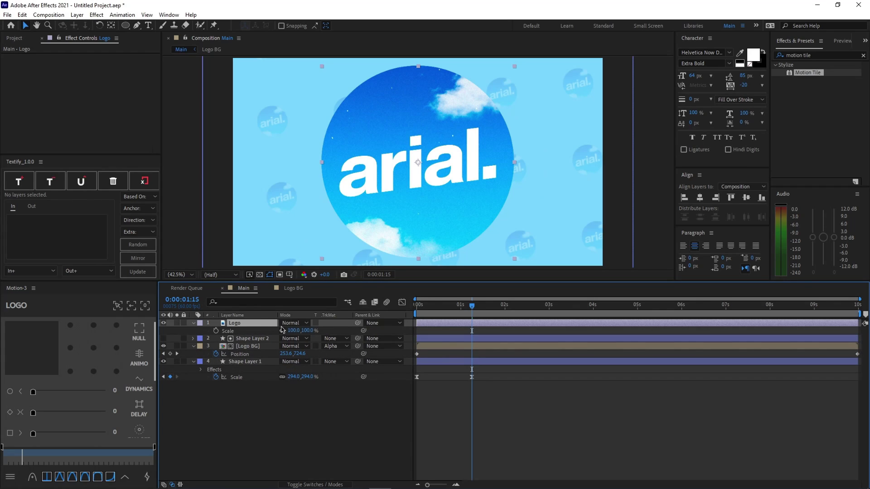
pyautogui.moveTo(294, 331); pyautogui.dragTo(261, 327)
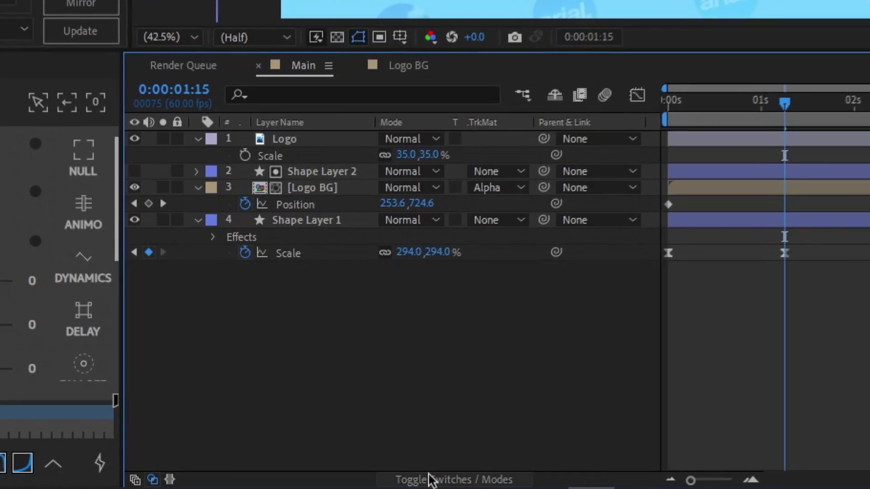
# Step: Show the layer switches, make the Logo layer 3D, and reveal its Position property alongside Scale and rotation
pyautogui.click(438, 481)
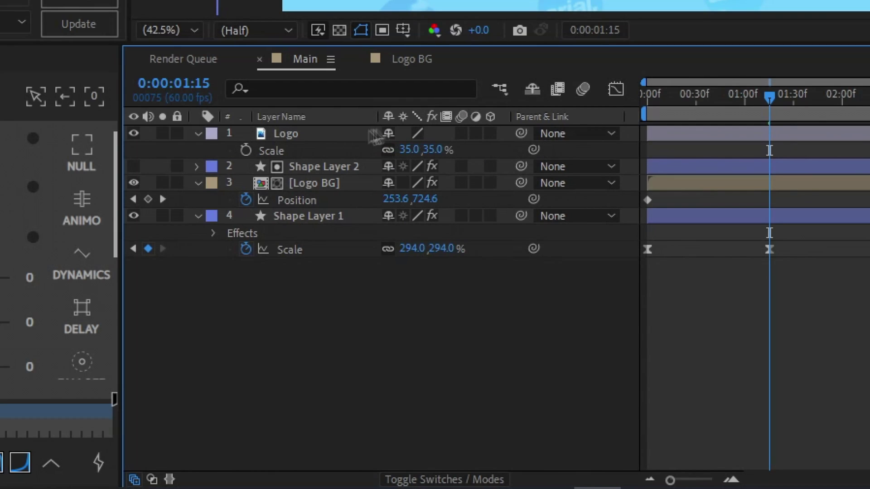
pyautogui.click(490, 133)
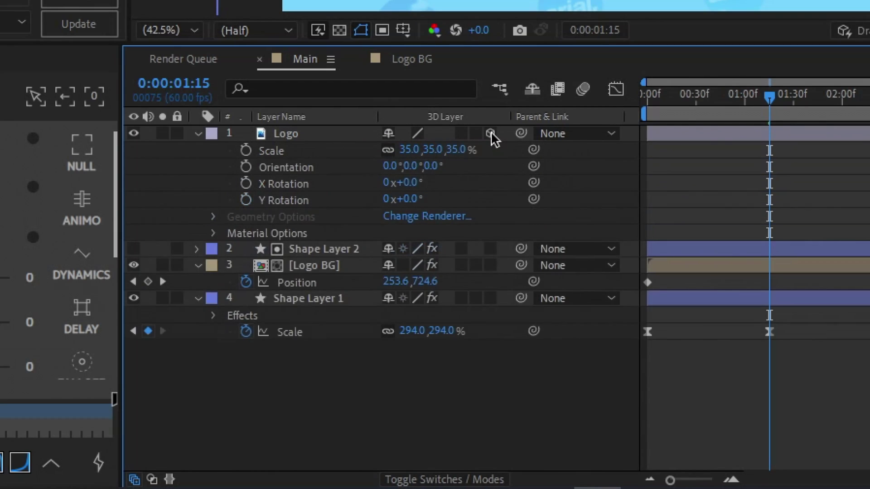
pyautogui.click(321, 136)
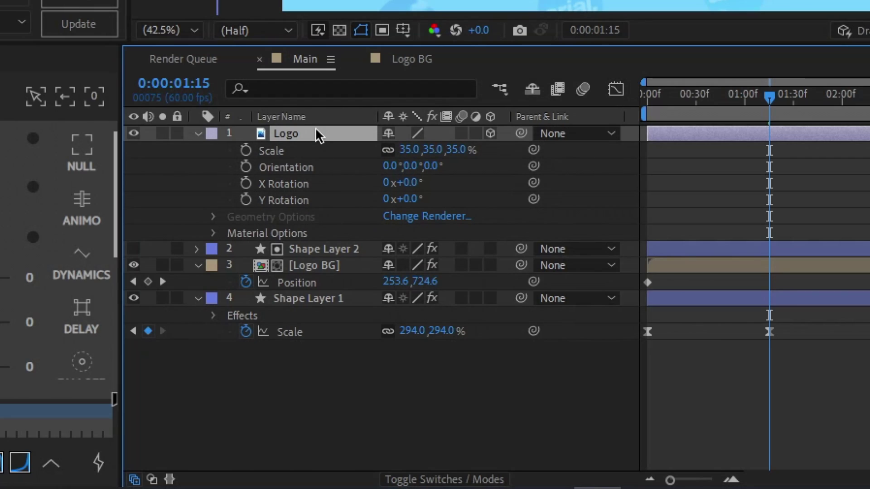
pyautogui.hotkey('shift', 'p')
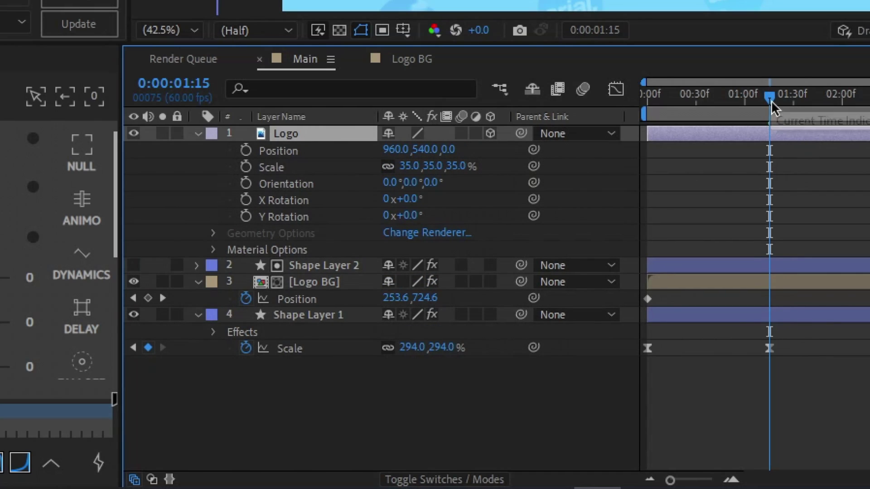
# Step: Set Position, Scale and Y Rotation keyframes on the Logo layer at 0:00:01:30
pyautogui.moveTo(769, 97); pyautogui.dragTo(796, 97)
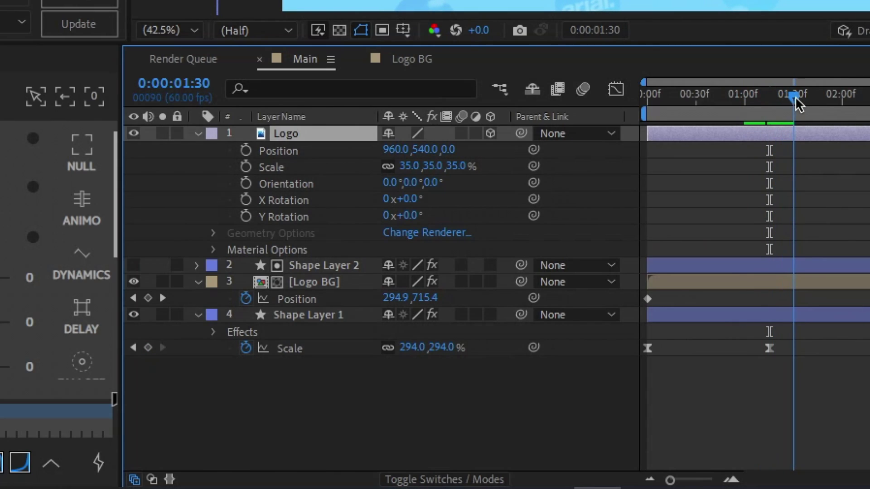
pyautogui.click(246, 150)
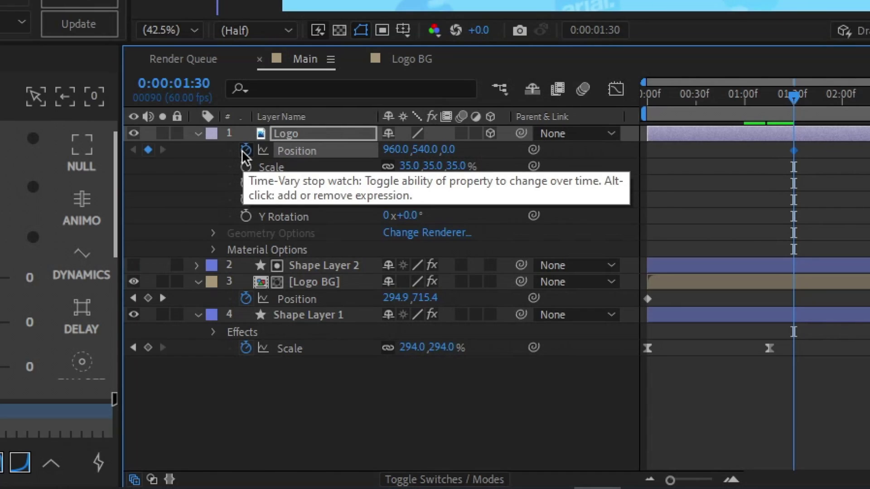
pyautogui.click(245, 166)
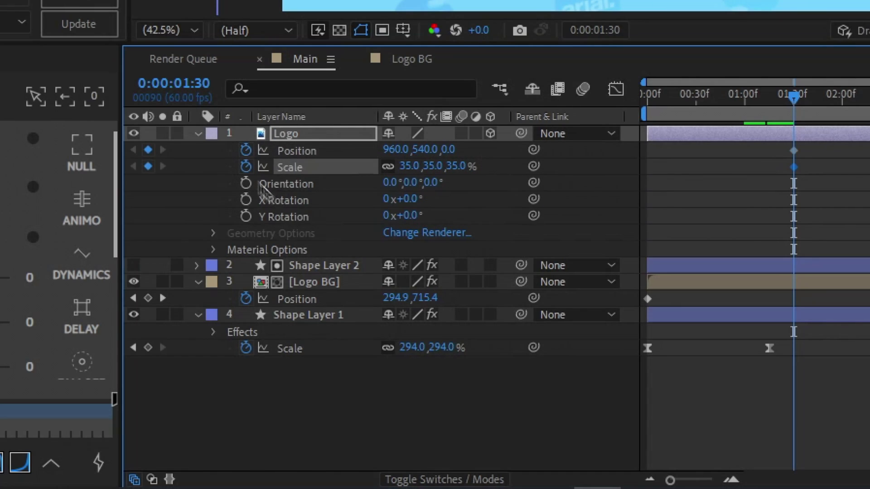
pyautogui.click(245, 217)
pyautogui.press('F2')
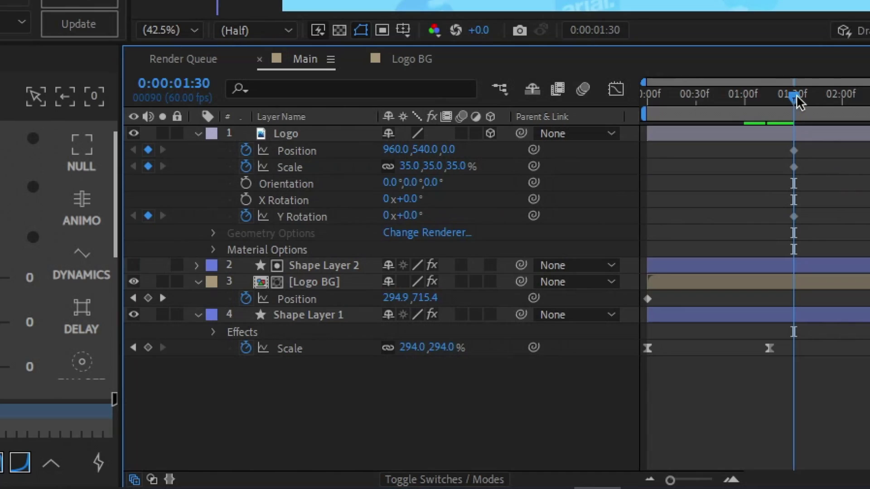
# Step: Set the Logo layer's Scale to 0% at 0:00:00:00
pyautogui.moveTo(796, 97); pyautogui.dragTo(593, 107)
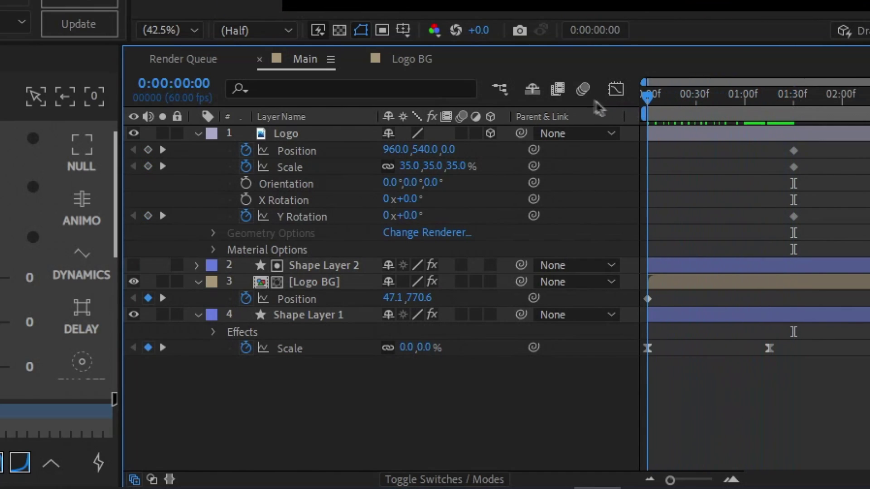
pyautogui.click(408, 167)
pyautogui.write('0')
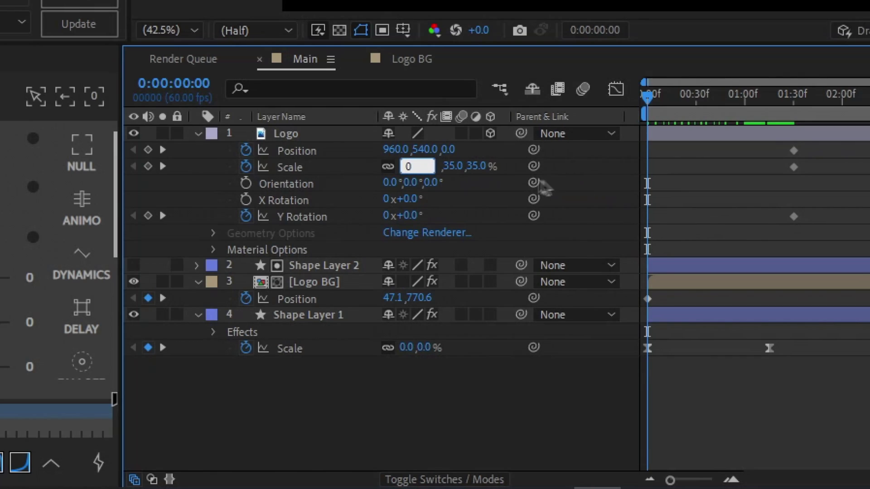
pyautogui.press('Return')
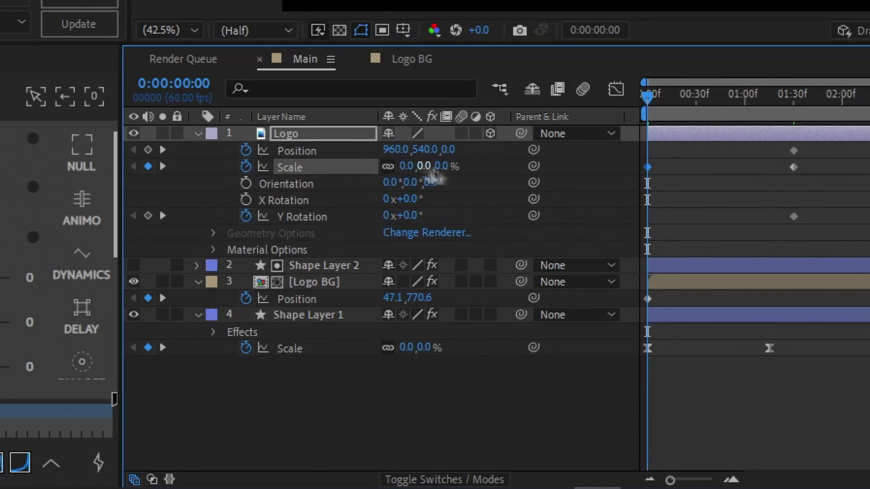
# Step: Easy-ease both Logo Scale keyframes and lengthen their speed graph handles toward each other so the speed peaks sharply near the middle
pyautogui.moveTo(845, 175); pyautogui.dragTo(632, 174)
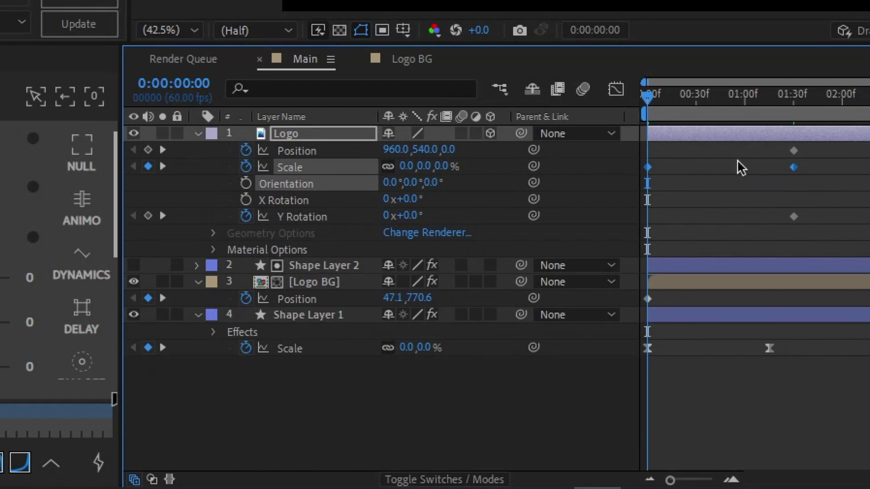
pyautogui.press('=')
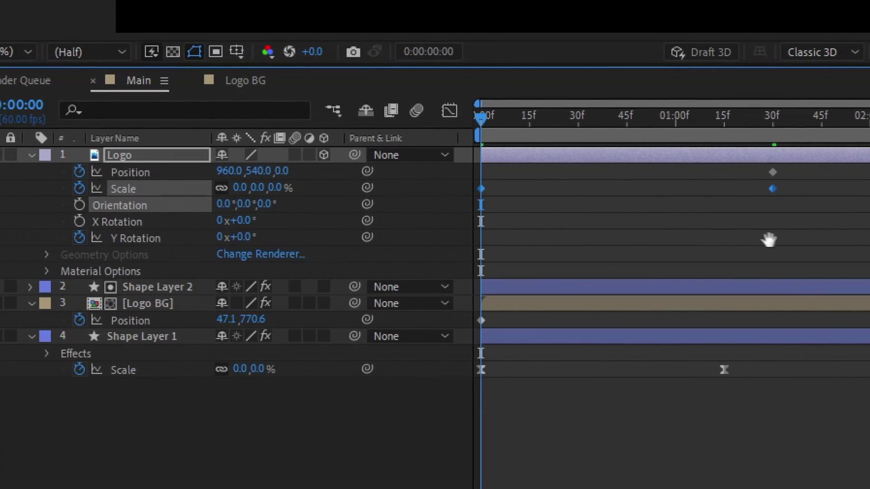
pyautogui.press('F9')
pyautogui.click(451, 111)
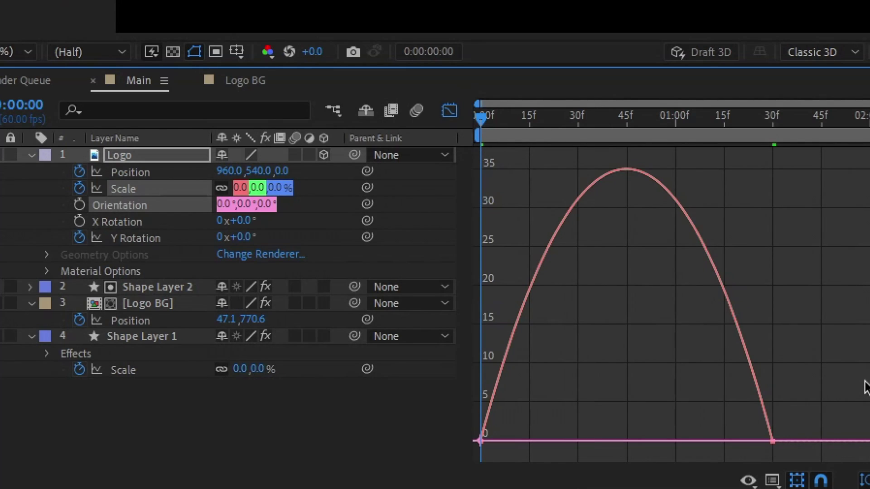
pyautogui.moveTo(819, 396); pyautogui.dragTo(435, 453)
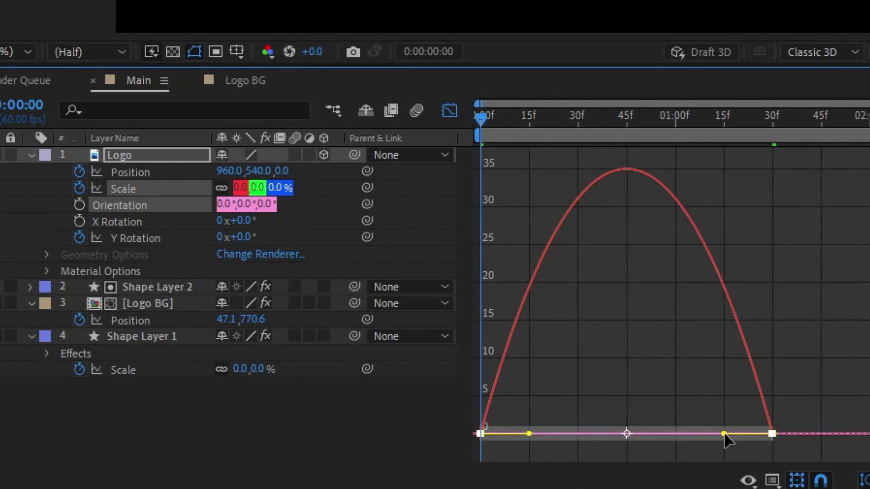
pyautogui.moveTo(725, 434); pyautogui.dragTo(675, 436)
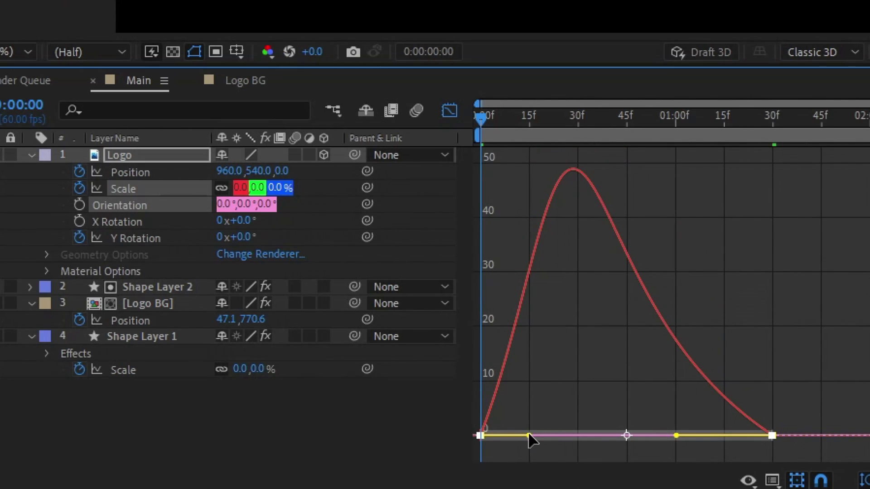
pyautogui.moveTo(529, 435); pyautogui.dragTo(592, 436)
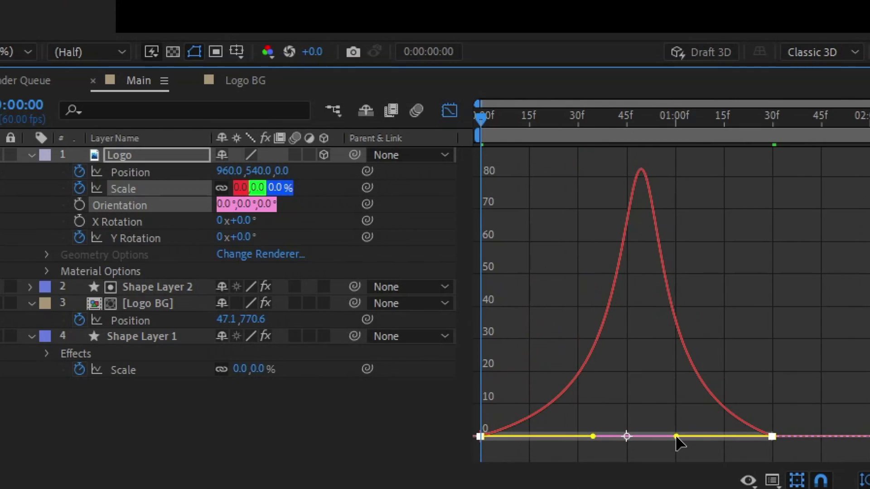
pyautogui.moveTo(676, 437); pyautogui.dragTo(662, 436)
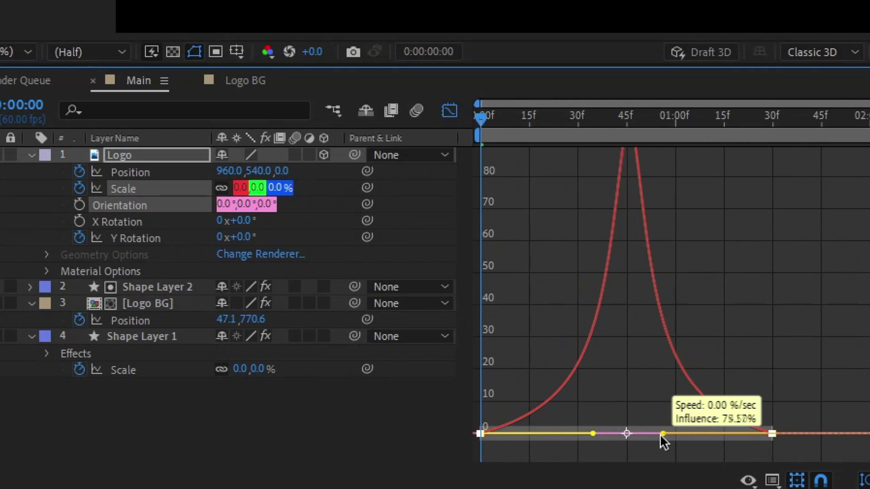
pyautogui.click(450, 111)
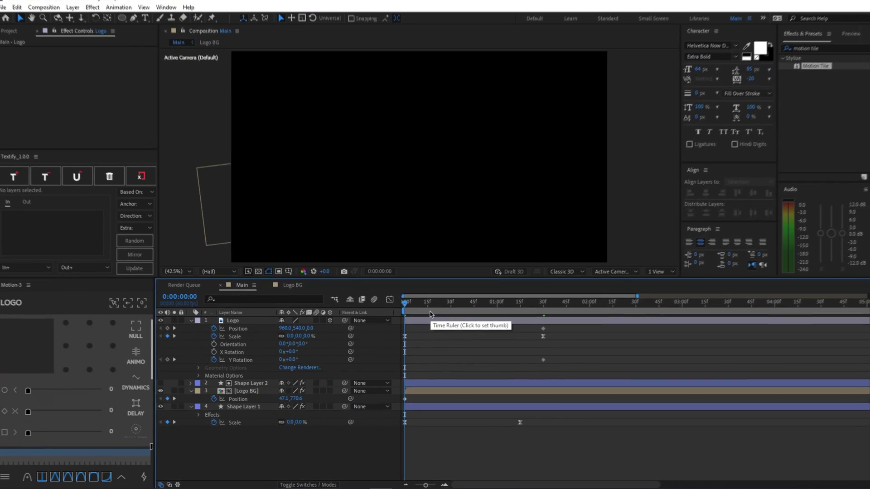
# Step: Preview the logo's eased scale-up from the start and place the current time at 0:00:01:30
pyautogui.press('space')
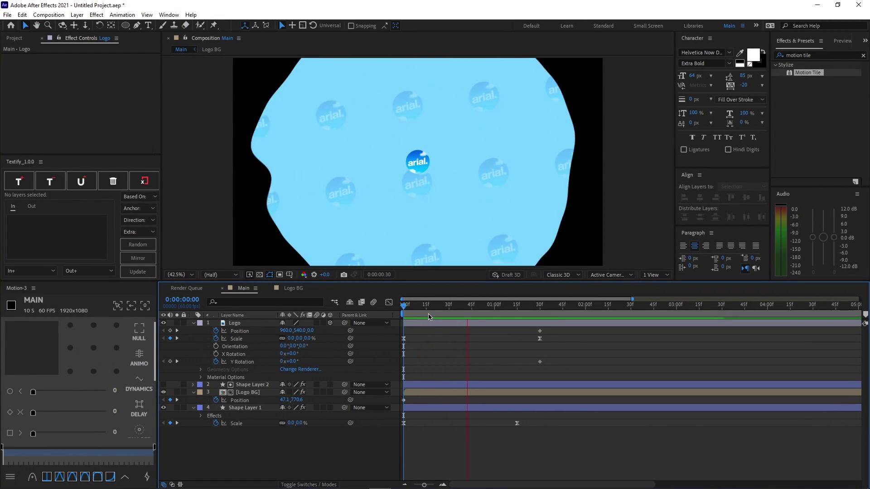
pyautogui.press('space')
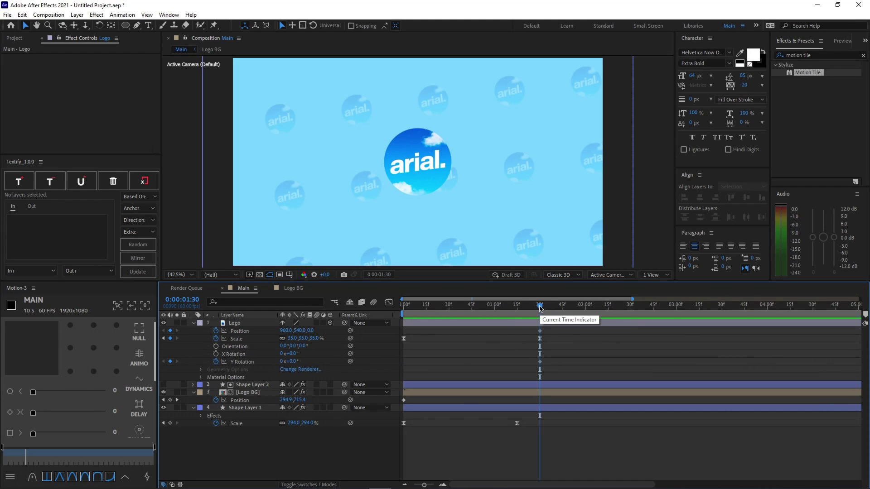
pyautogui.moveTo(540, 308); pyautogui.dragTo(542, 306)
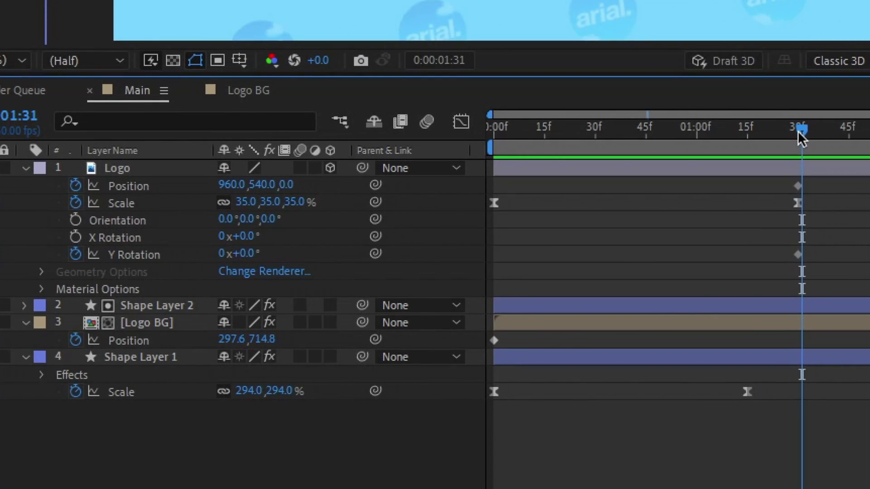
pyautogui.click(798, 130)
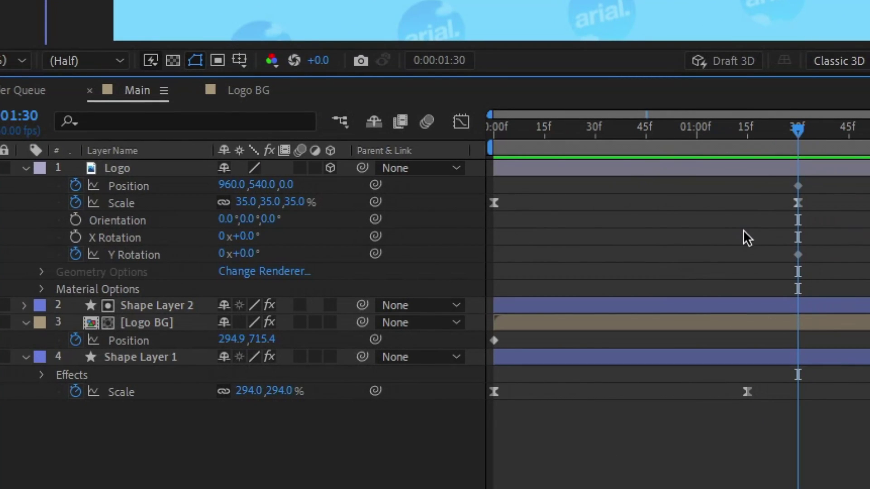
# Step: Add Position, Scale and Y Rotation keyframes to the Logo layer one frame past the existing ones, at 0:00:01:31
pyautogui.scroll(3, 799, 226)
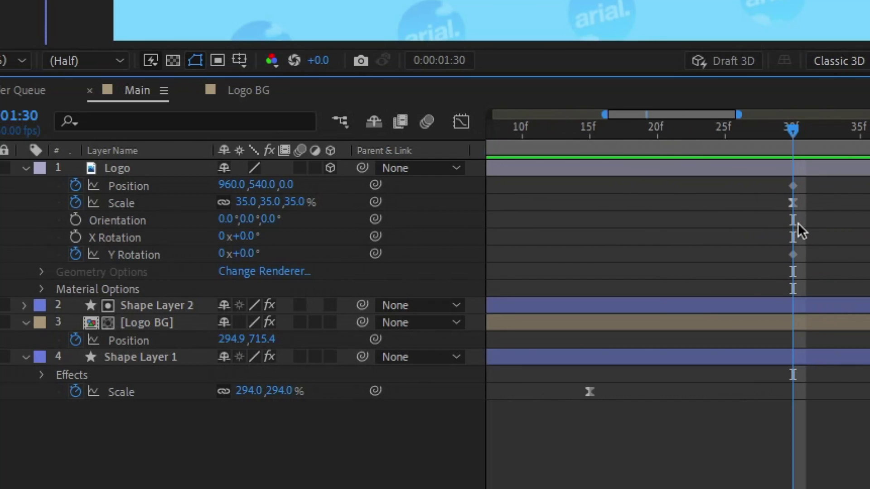
pyautogui.scroll(-1, 799, 227)
pyautogui.scroll(3, 801, 231)
pyautogui.scroll(-4, 799, 230)
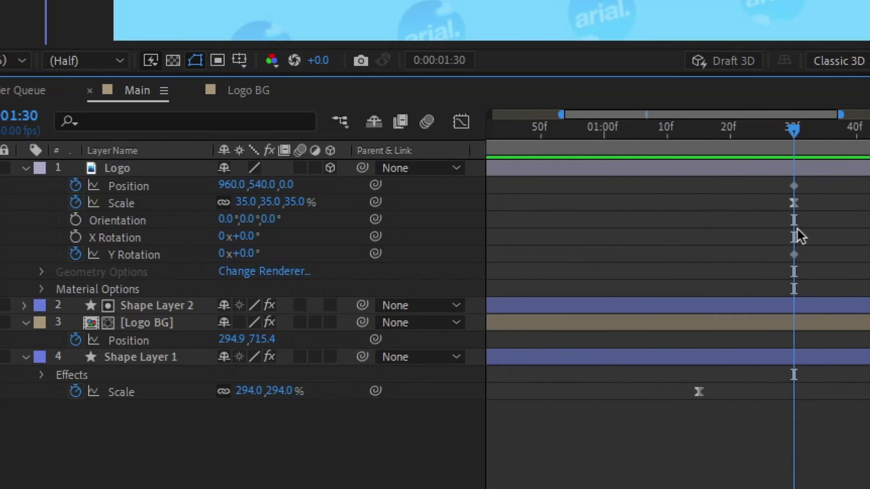
pyautogui.scroll(1, 798, 233)
pyautogui.scroll(2, 795, 230)
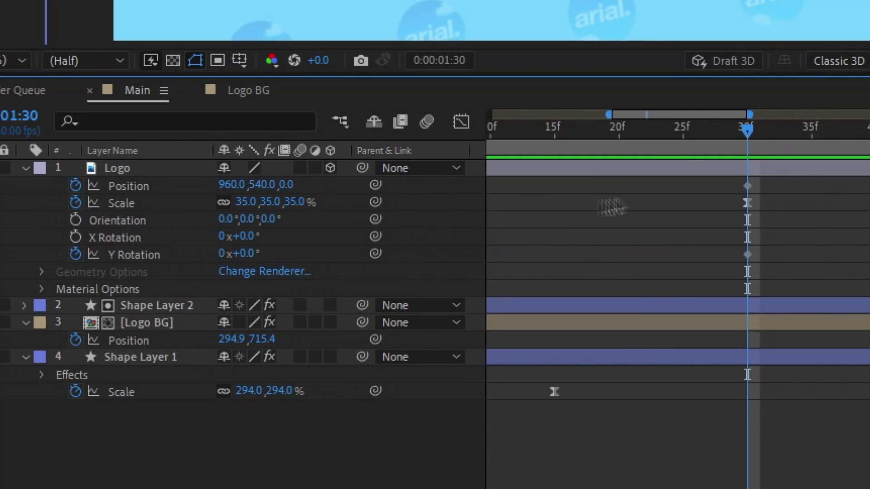
pyautogui.moveTo(752, 131); pyautogui.dragTo(757, 131)
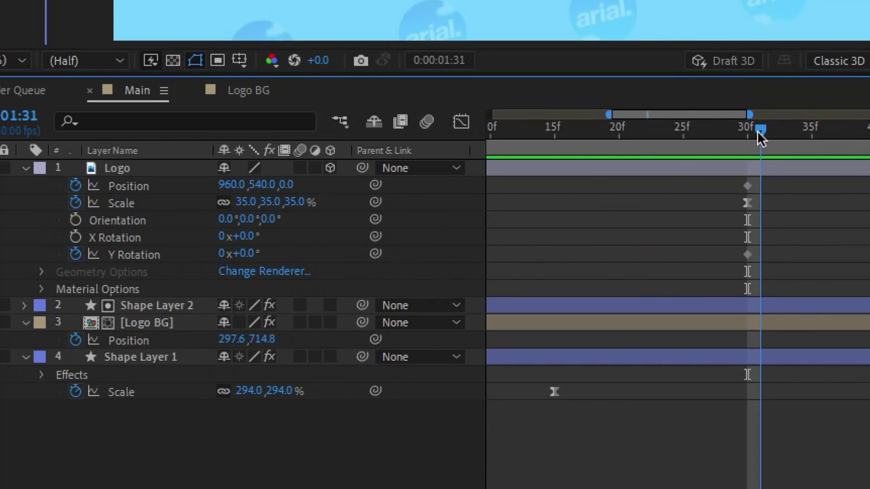
pyautogui.press('pageup')
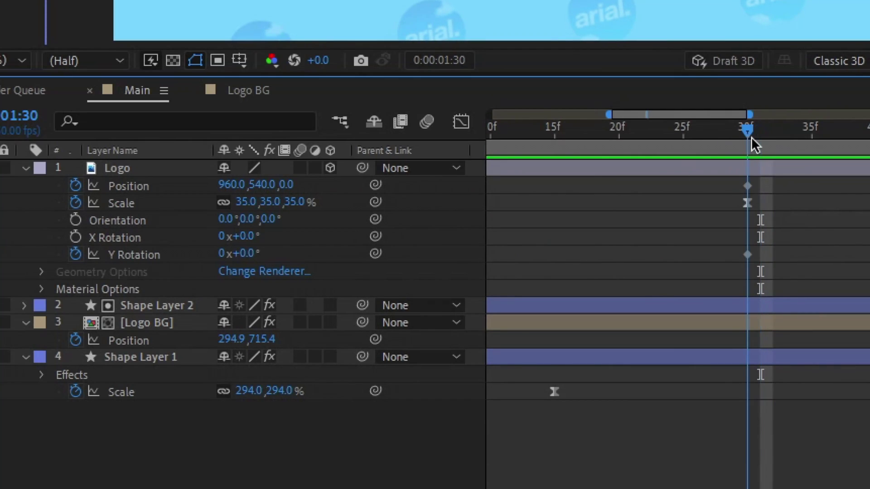
pyautogui.press('pagedown')
pyautogui.press('pageup')
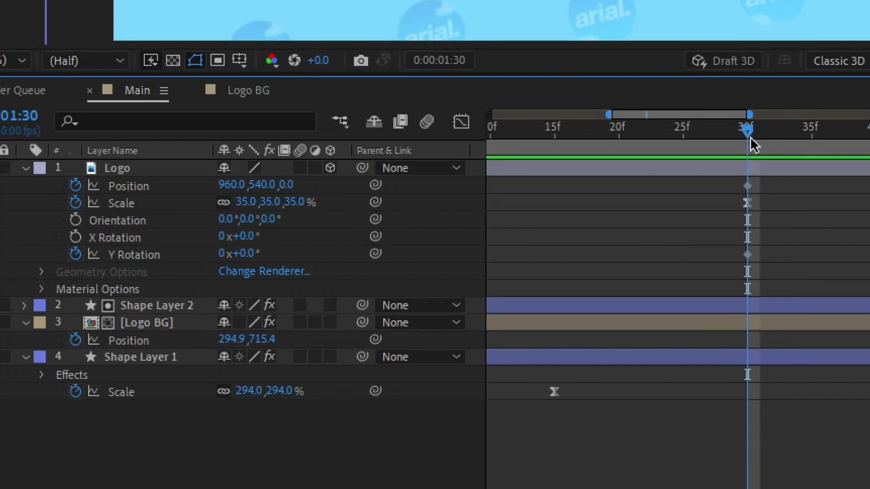
pyautogui.press('pagedown')
pyautogui.press('pagedown')
pyautogui.press('pageup')
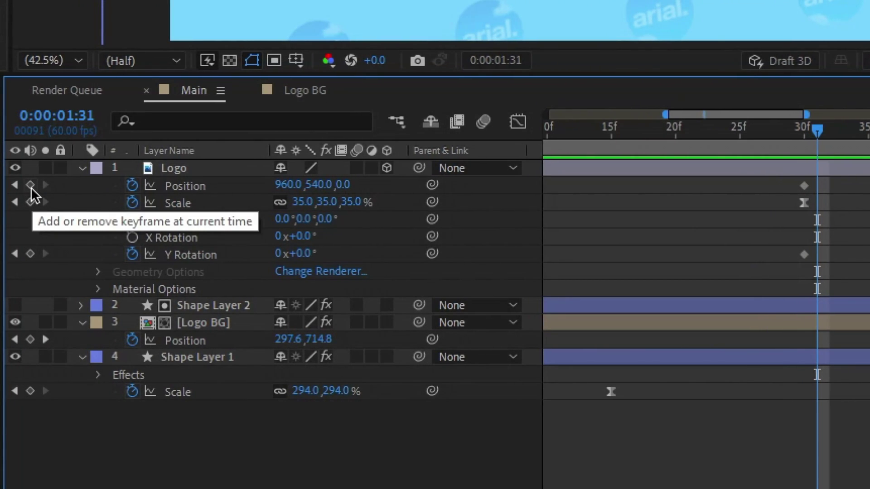
pyautogui.click(31, 187)
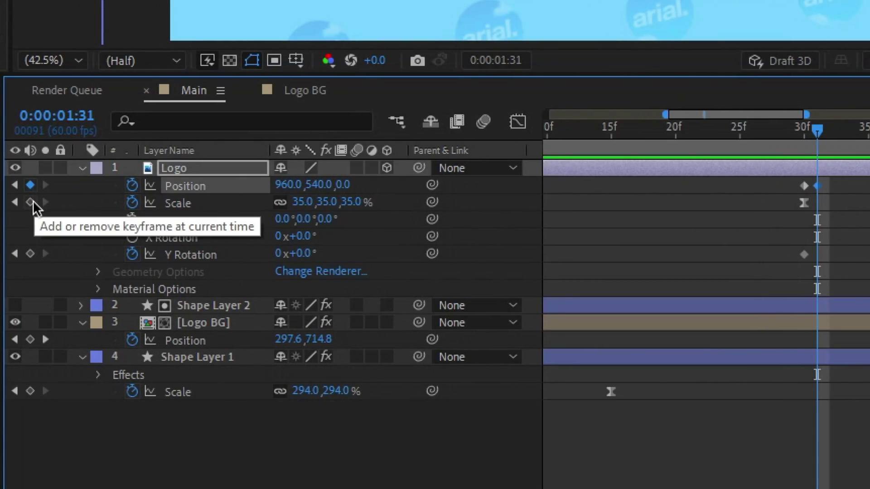
pyautogui.click(30, 202)
pyautogui.click(30, 254)
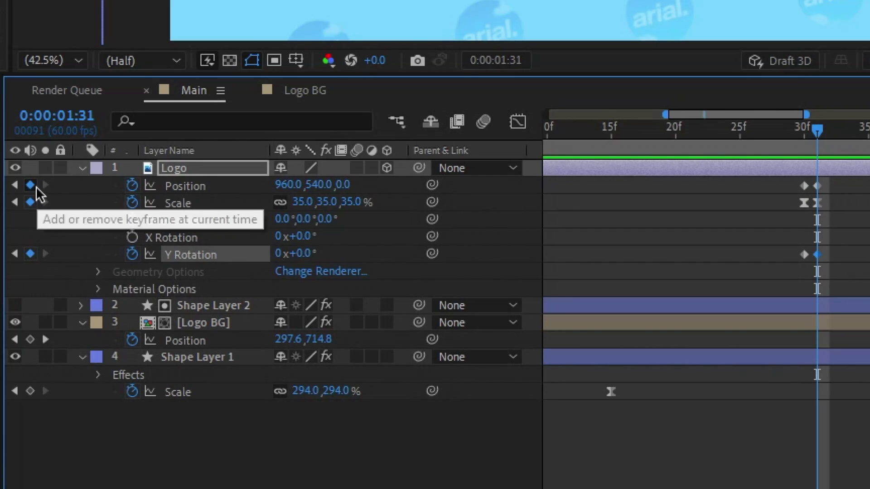
# Step: At 0:00:02:30, move the Logo layer straight up in the frame to Position 960, 257.6, 0
pyautogui.click(632, 290)
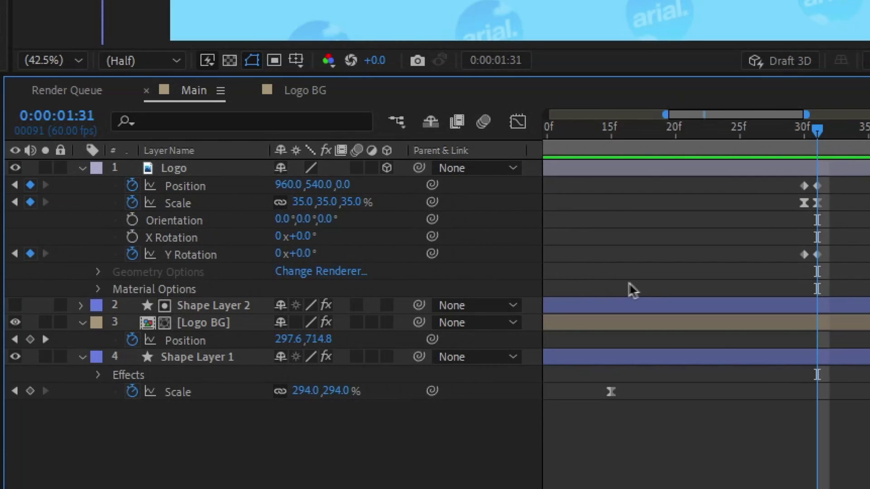
pyautogui.hscroll(2, 771, 245)
pyautogui.scroll(-3, 707, 272)
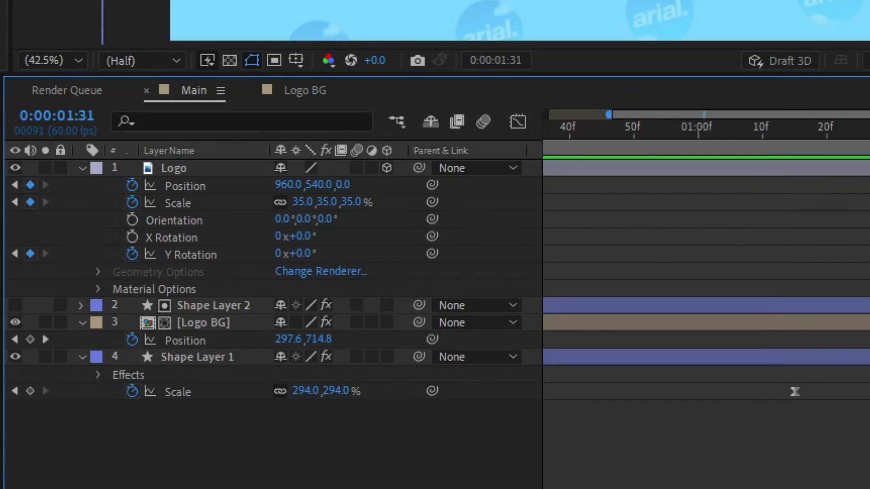
pyautogui.scroll(2, 707, 272)
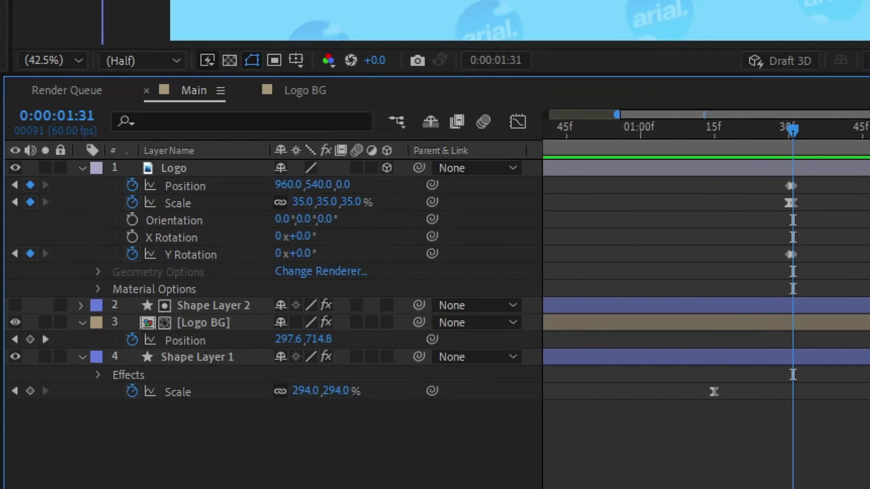
pyautogui.scroll(-3, 707, 272)
pyautogui.scroll(3, 691, 252)
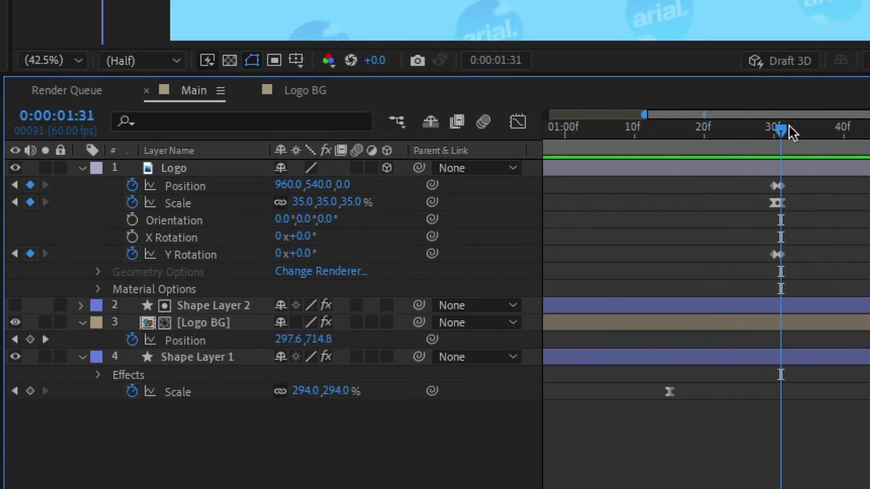
pyautogui.moveTo(785, 133); pyautogui.dragTo(869, 140)
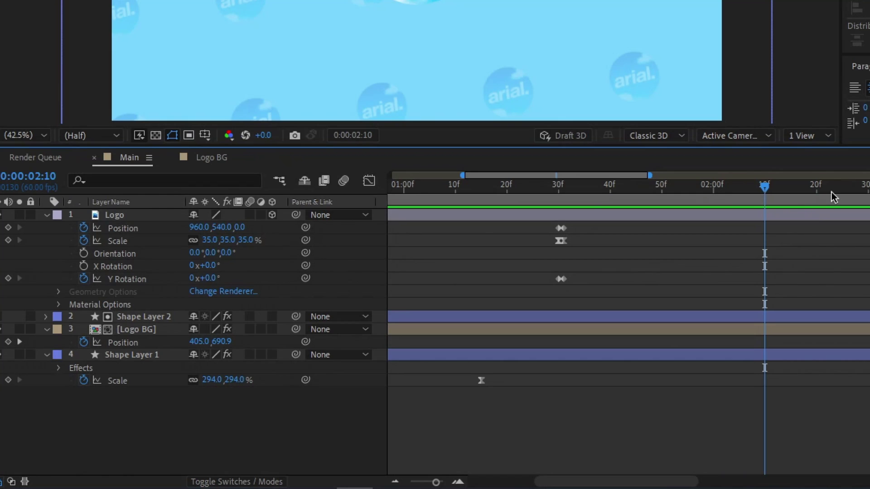
pyautogui.moveTo(834, 196); pyautogui.dragTo(866, 190)
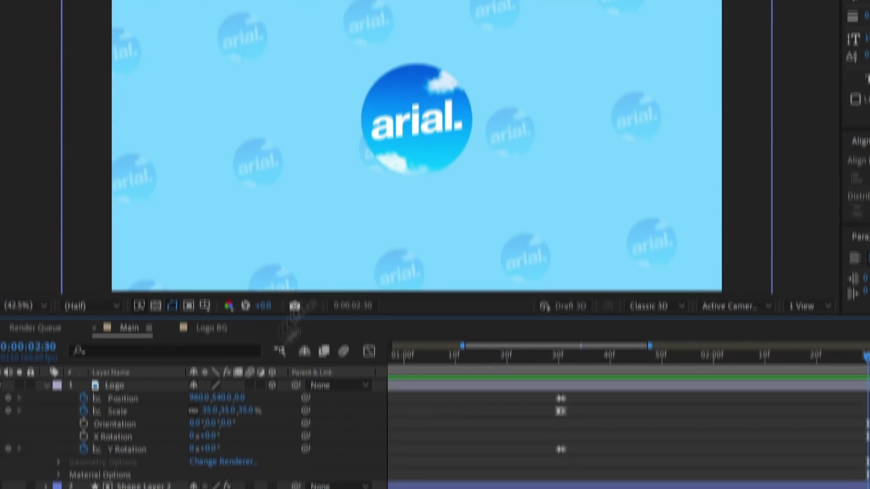
pyautogui.click(421, 198)
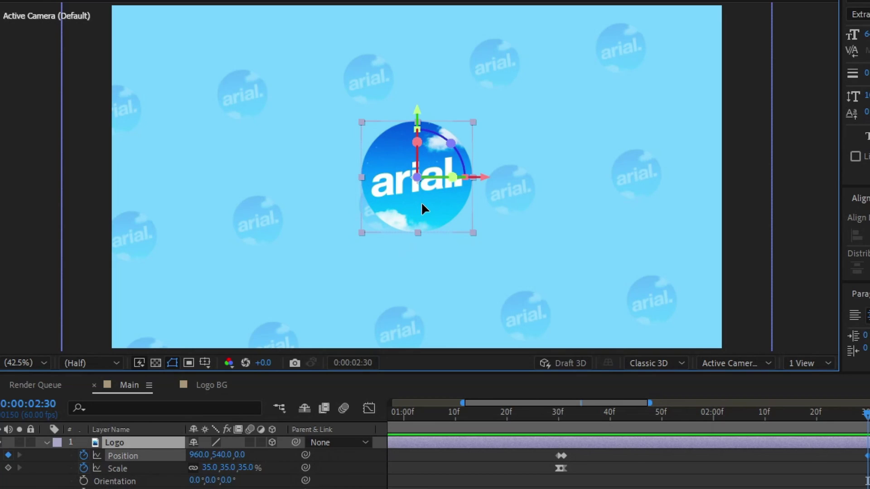
pyautogui.moveTo(420, 202); pyautogui.dragTo(429, 98)
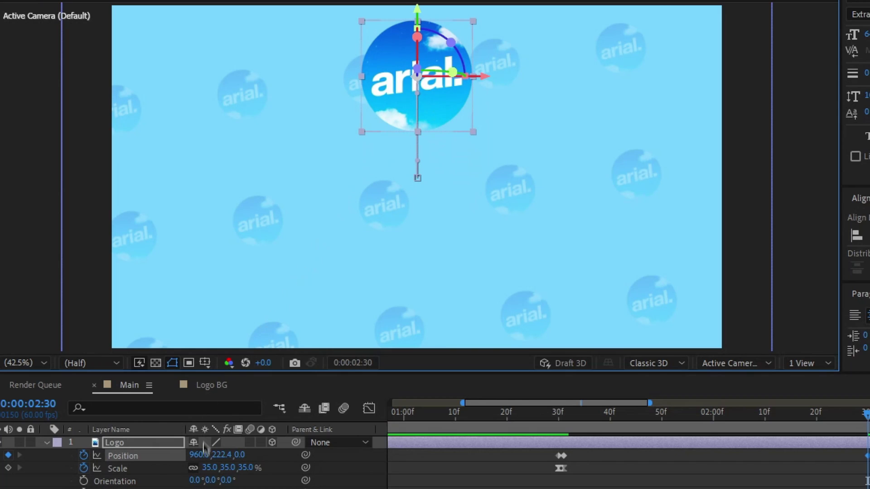
# Step: Scale the Logo layer down to 23% and set its Y Rotation to one full revolution at 0:00:02:30
pyautogui.moveTo(212, 468); pyautogui.dragTo(193, 468)
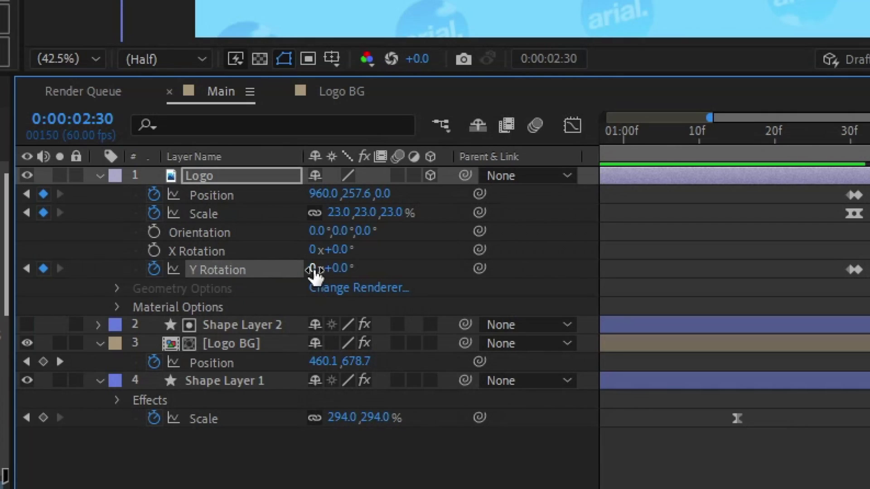
pyautogui.click(313, 270)
pyautogui.write('1')
pyautogui.press('Return')
pyautogui.click(714, 212)
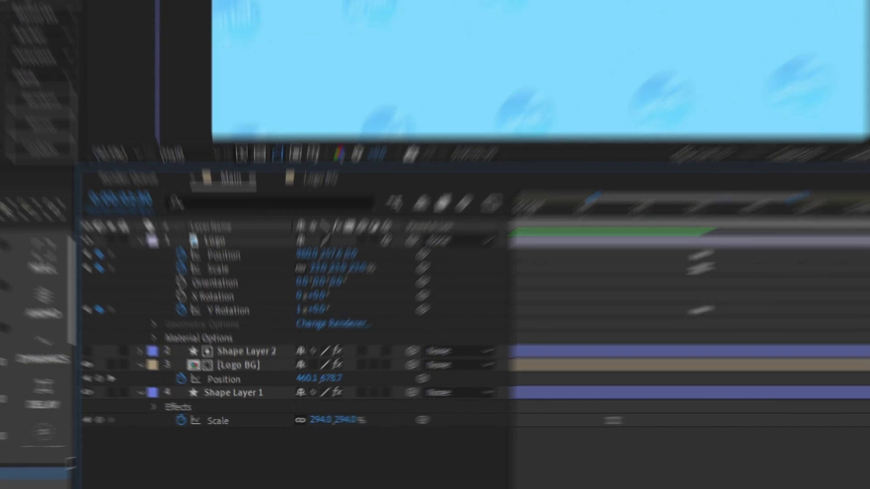
# Step: Preview the logo's upward move, shrink and spin from the start of the composition
pyautogui.press('-')
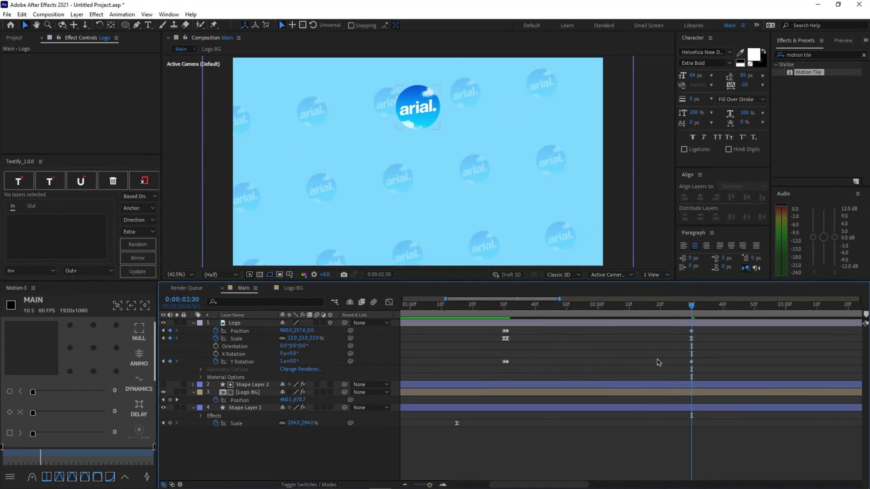
pyautogui.press('-')
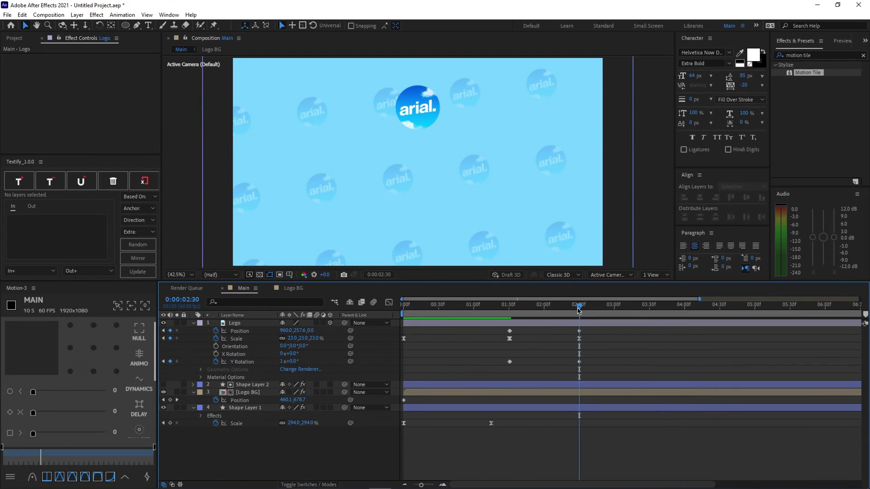
pyautogui.moveTo(578, 311); pyautogui.dragTo(379, 310)
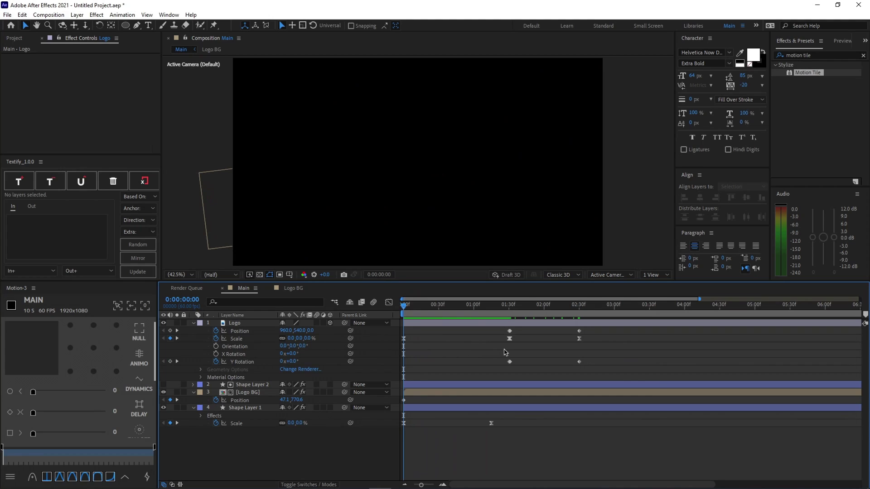
pyautogui.press('space')
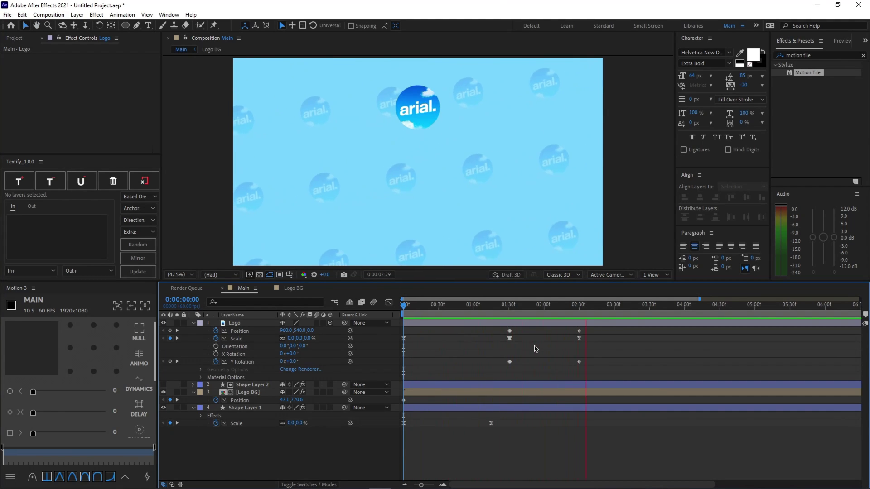
pyautogui.press('space')
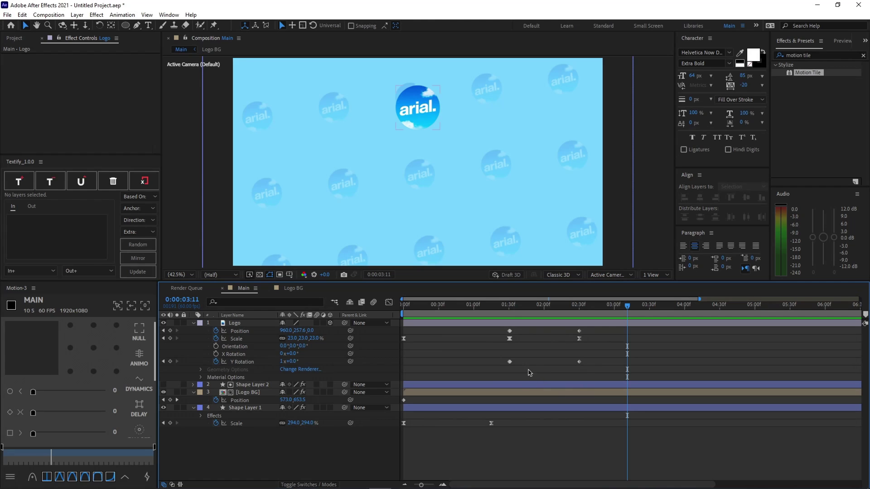
# Step: Easy-ease the Logo's Position, Scale and Y Rotation keyframes at 0:00:01:31 and 0:00:02:30
pyautogui.scroll(4, 524, 359)
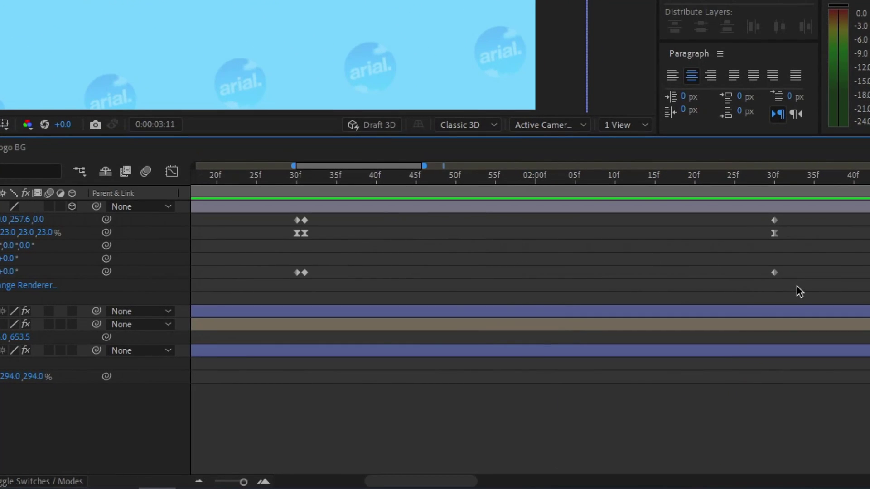
pyautogui.moveTo(798, 287); pyautogui.dragTo(302, 219)
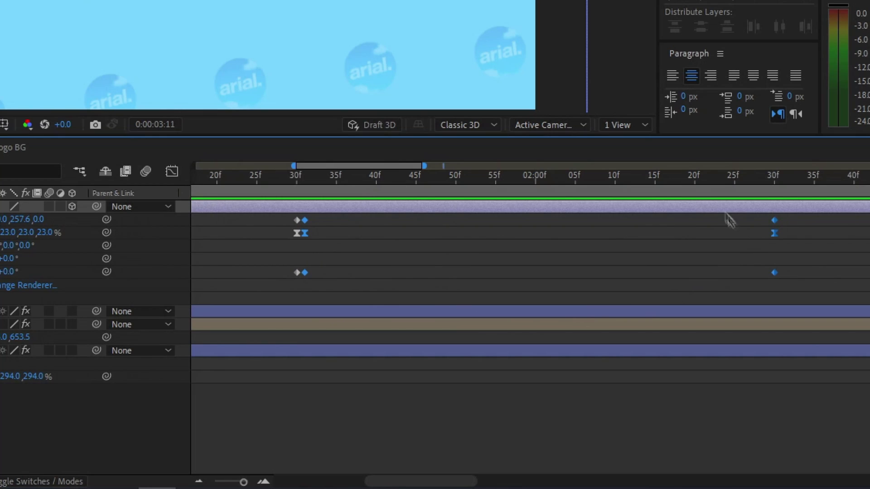
pyautogui.press('F9')
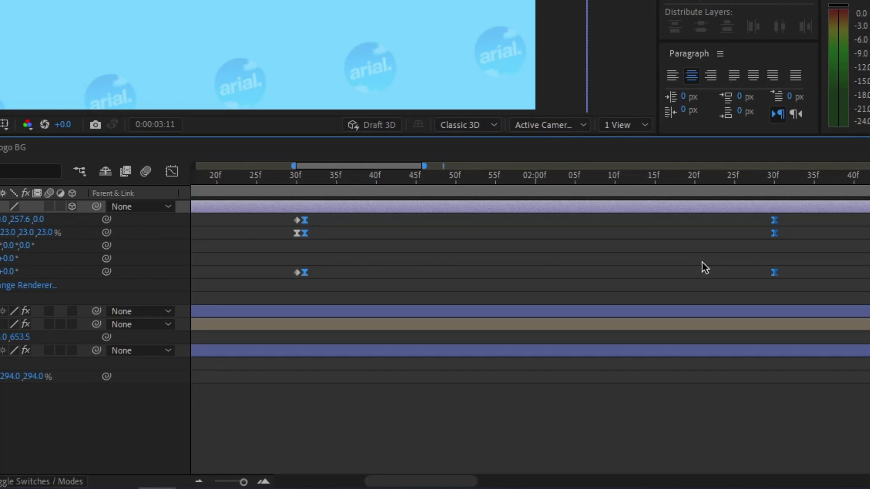
# Step: Lengthen the speed graph handles of the eased Logo keyframes toward each other so the speed peaks sharply around 0:00:02:00
pyautogui.click(172, 171)
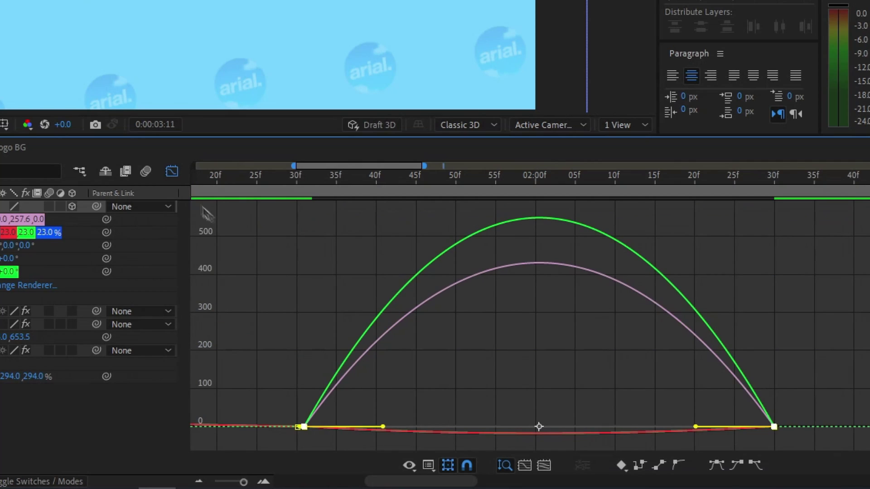
pyautogui.moveTo(696, 428); pyautogui.dragTo(626, 428)
pyautogui.moveTo(383, 428); pyautogui.dragTo(466, 431)
pyautogui.moveTo(540, 224)
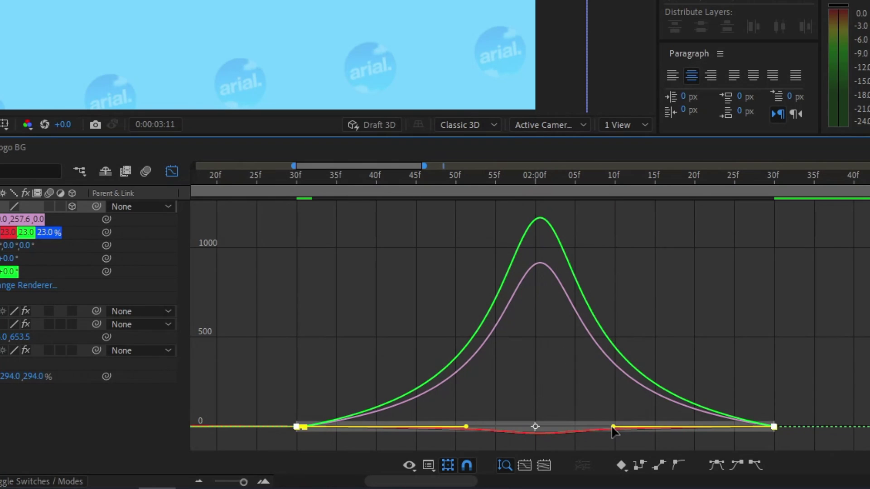
pyautogui.moveTo(612, 428); pyautogui.dragTo(608, 428)
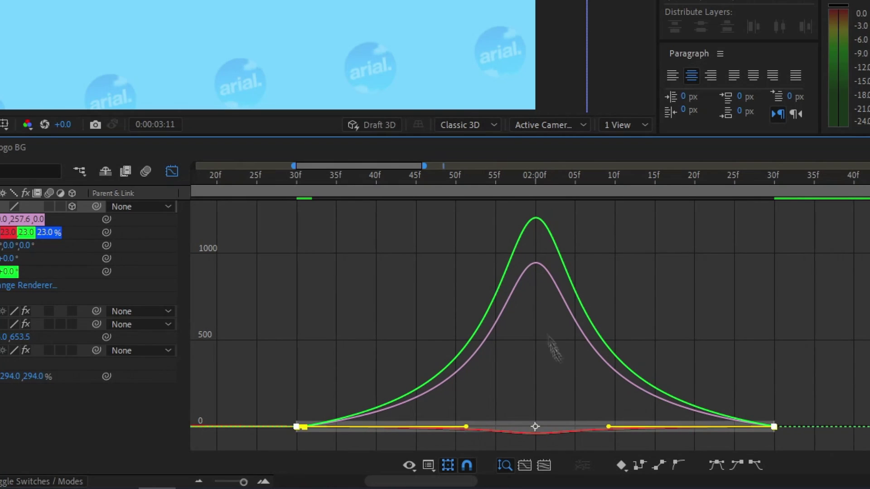
pyautogui.click(172, 172)
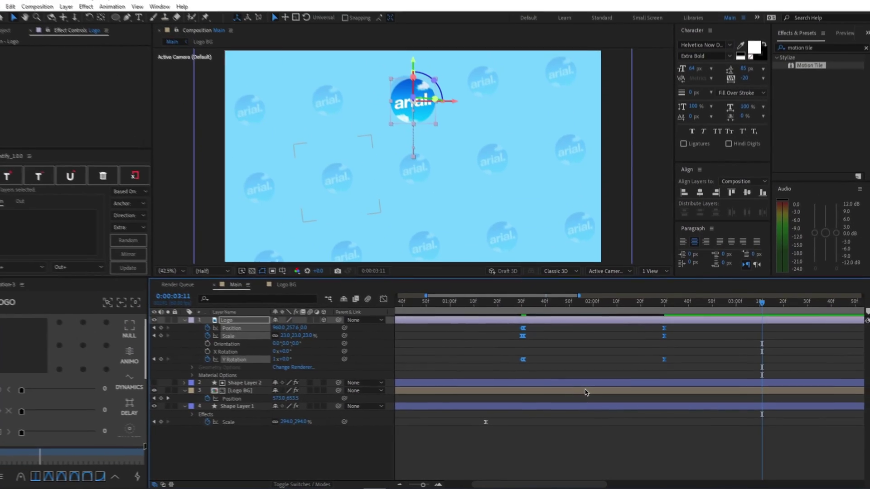
# Step: Play the composition from the start to check the smoothed logo move and spin
pyautogui.moveTo(570, 309); pyautogui.dragTo(367, 312)
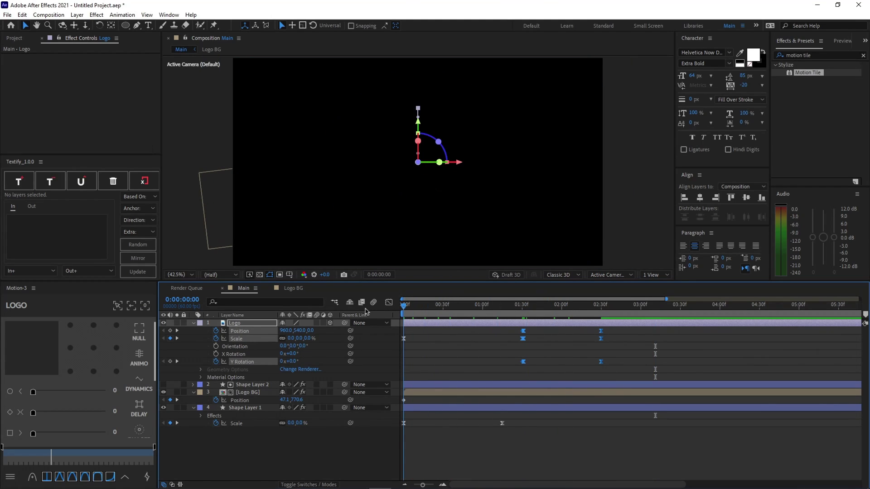
pyautogui.click(499, 356)
pyautogui.press('space')
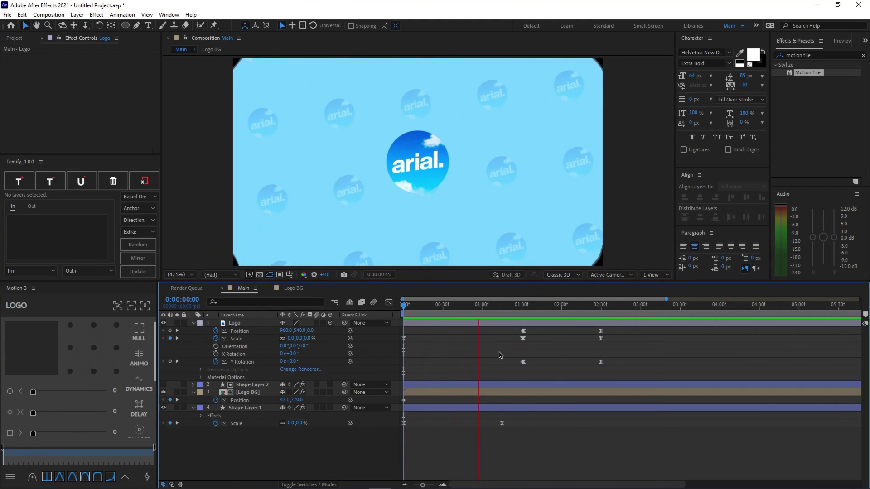
pyautogui.press('space')
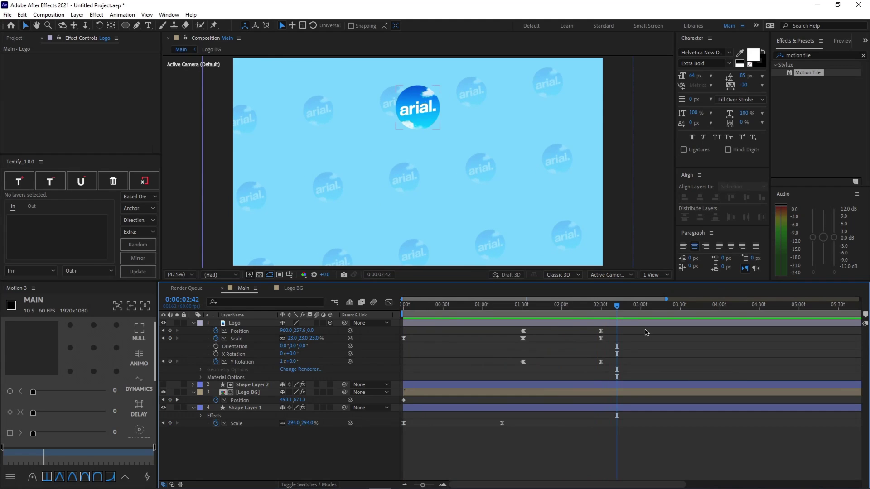
# Step: Apply a Drop Shadow effect to the Logo layer with its Direction at 174°, and adjust the shadow's Distance
pyautogui.moveTo(618, 309); pyautogui.dragTo(639, 290)
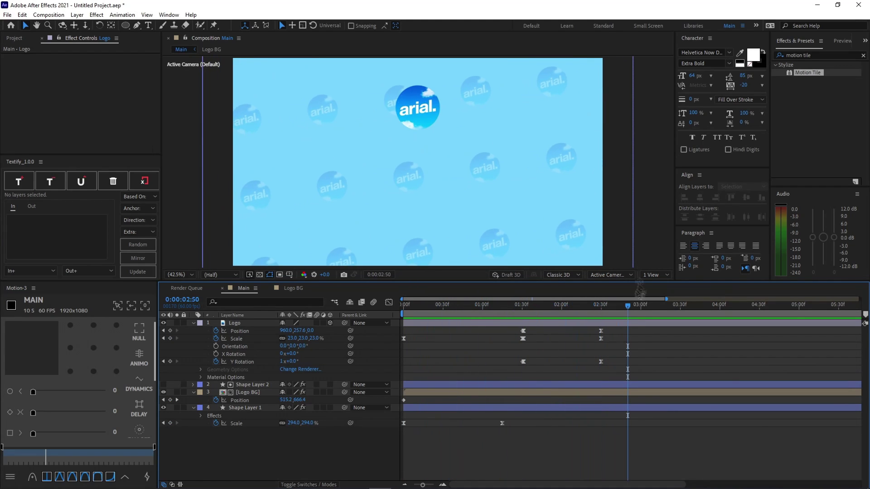
pyautogui.click(810, 55)
pyautogui.write('drop shaod')
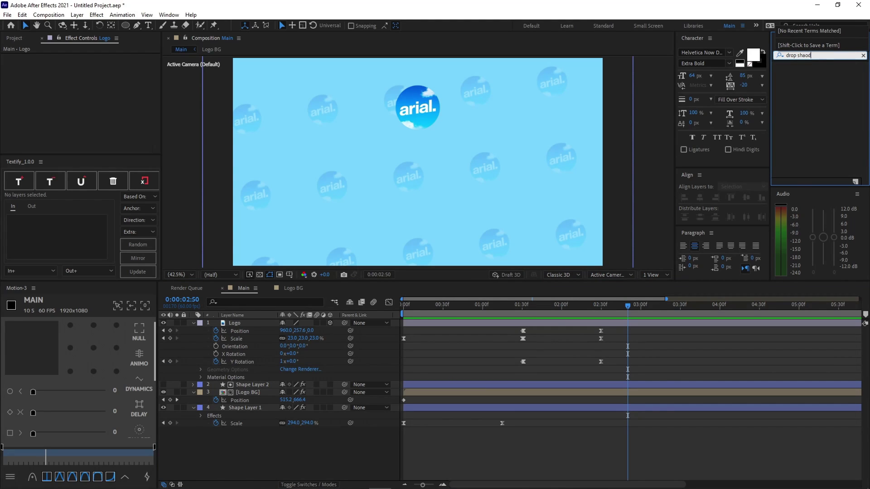
pyautogui.press('BackSpace')
pyautogui.moveTo(818, 119); pyautogui.dragTo(433, 110)
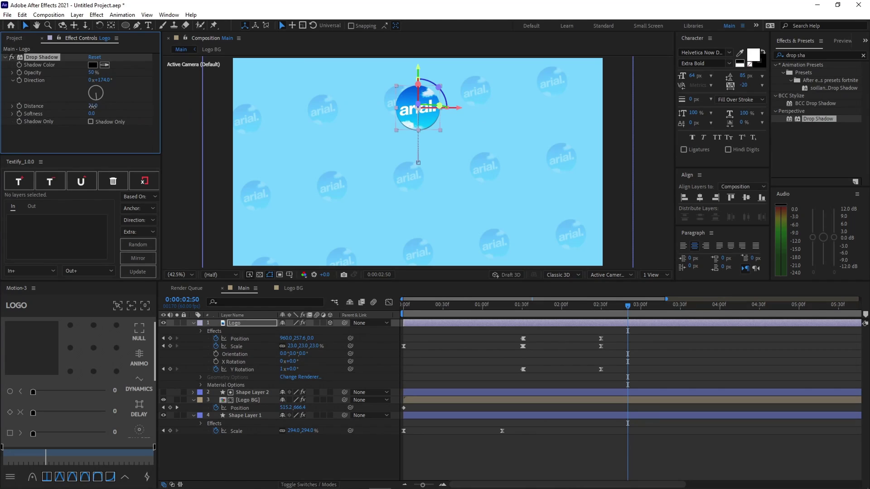
pyautogui.moveTo(92, 106); pyautogui.dragTo(218, 107)
pyautogui.click(236, 137)
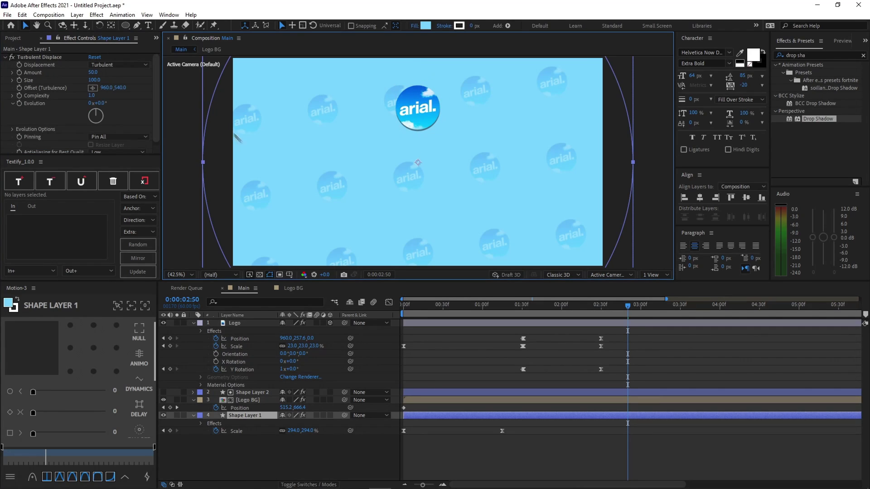
pyautogui.press('F2')
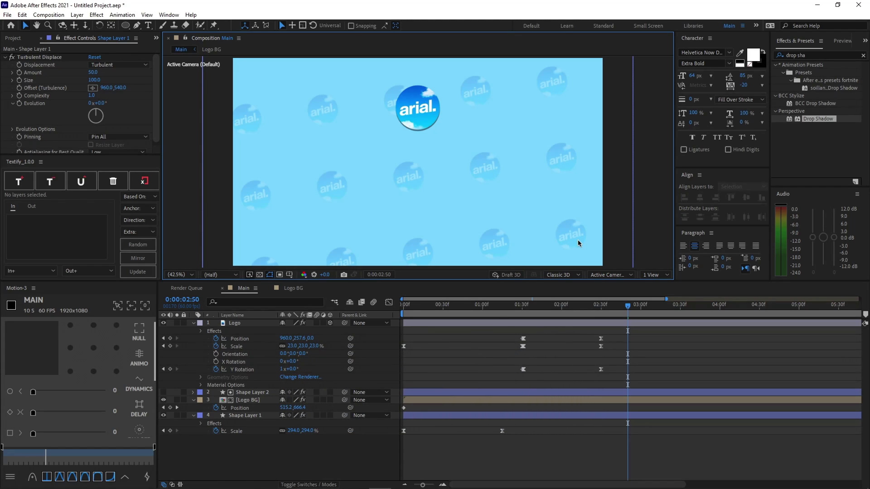
# Step: Scrub back to 0:00:01:33 to examine the drop shadow on the centred logo
pyautogui.moveTo(628, 306); pyautogui.dragTo(526, 313)
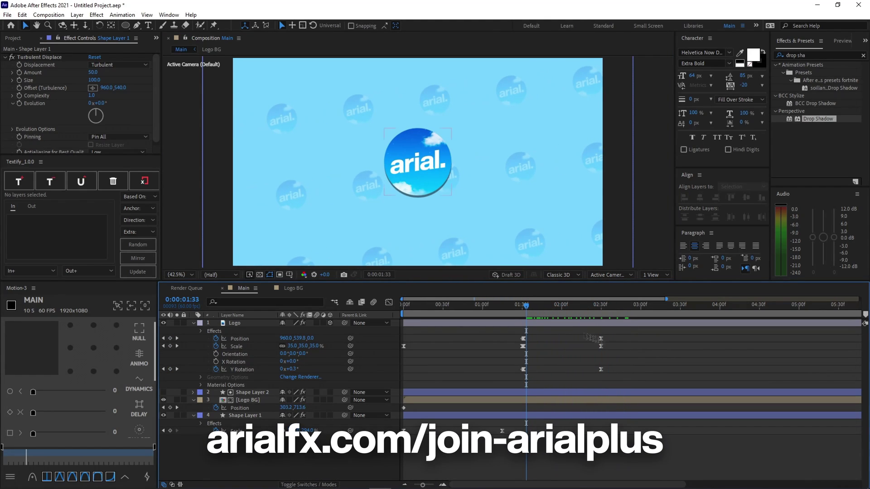
pyautogui.click(654, 357)
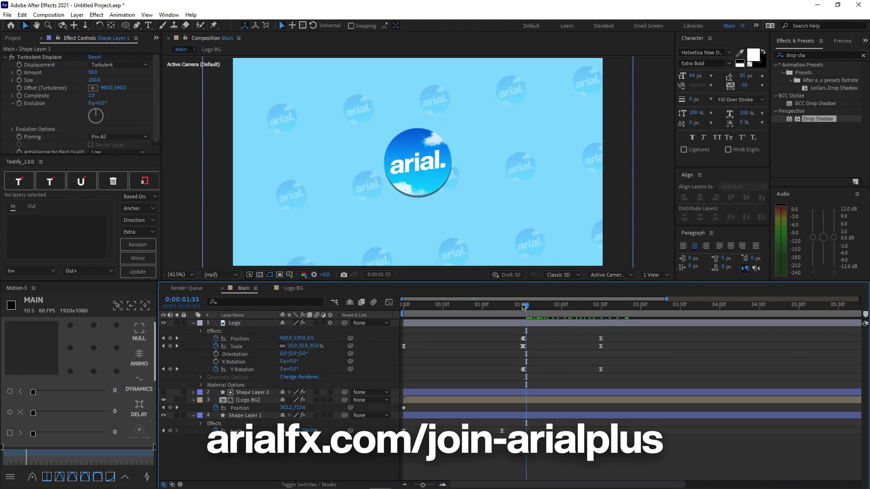